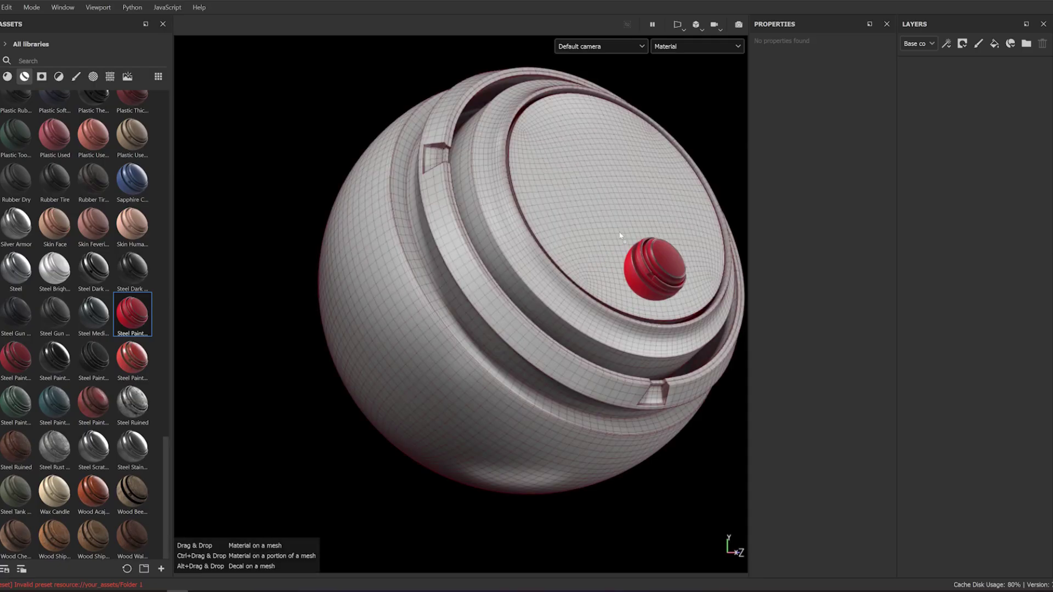
Apply the Steel Painted smart material to the sphere, adding Paint, Metal Details and Base Steel layers.
drag(133, 313, 631, 253)
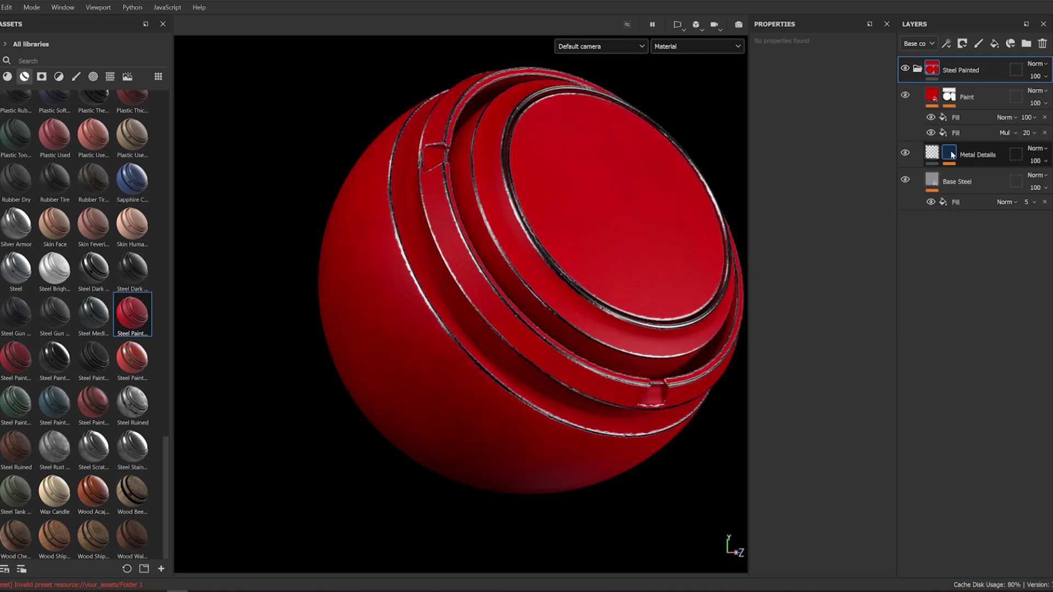
Preview the layer masks on the sphere and remove the Paint layer's existing mask.
alt+click(952, 154)
alt+click(950, 97)
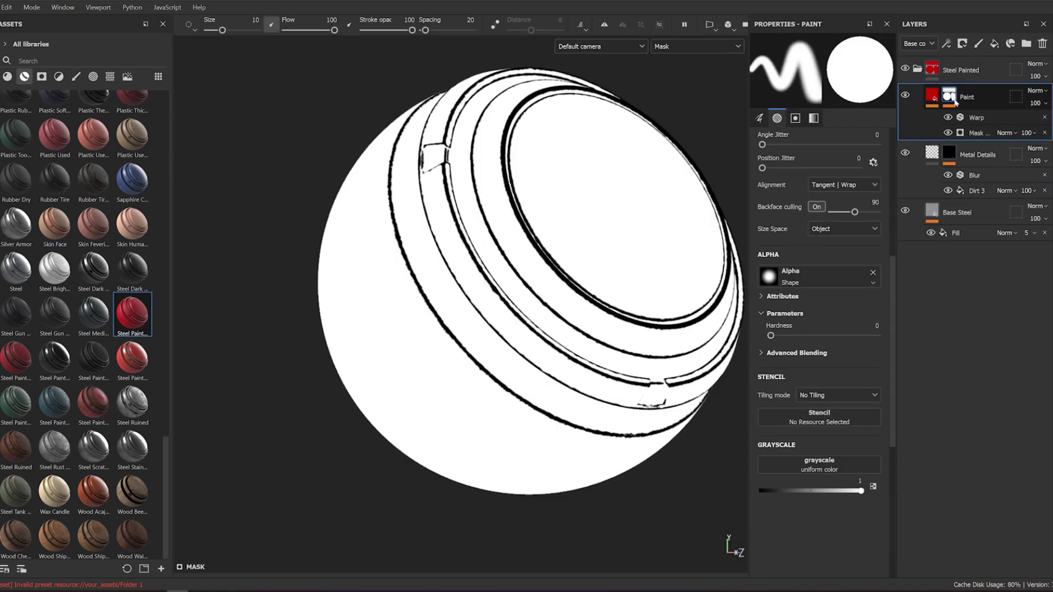
right_click(950, 97)
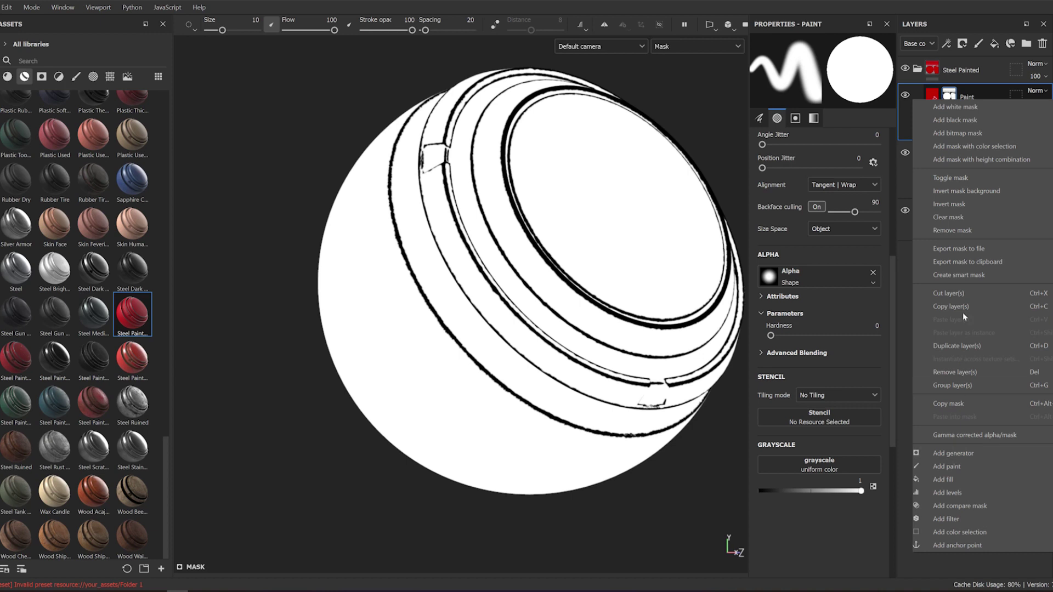
click(952, 230)
Give the Paint layer a black mask with a Mask Editor generator.
right_click(957, 99)
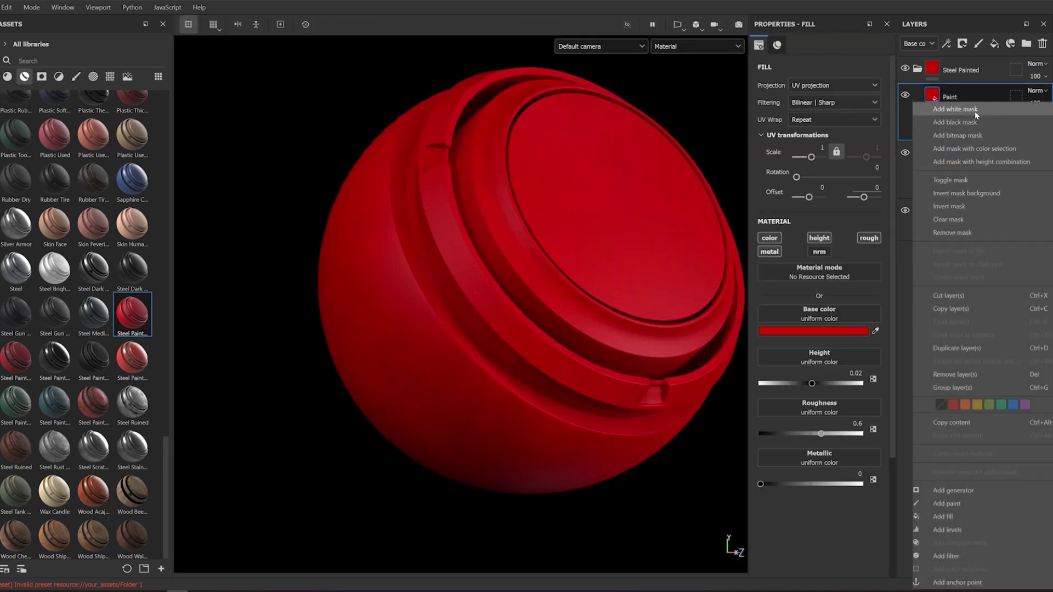
click(973, 106)
right_click(974, 105)
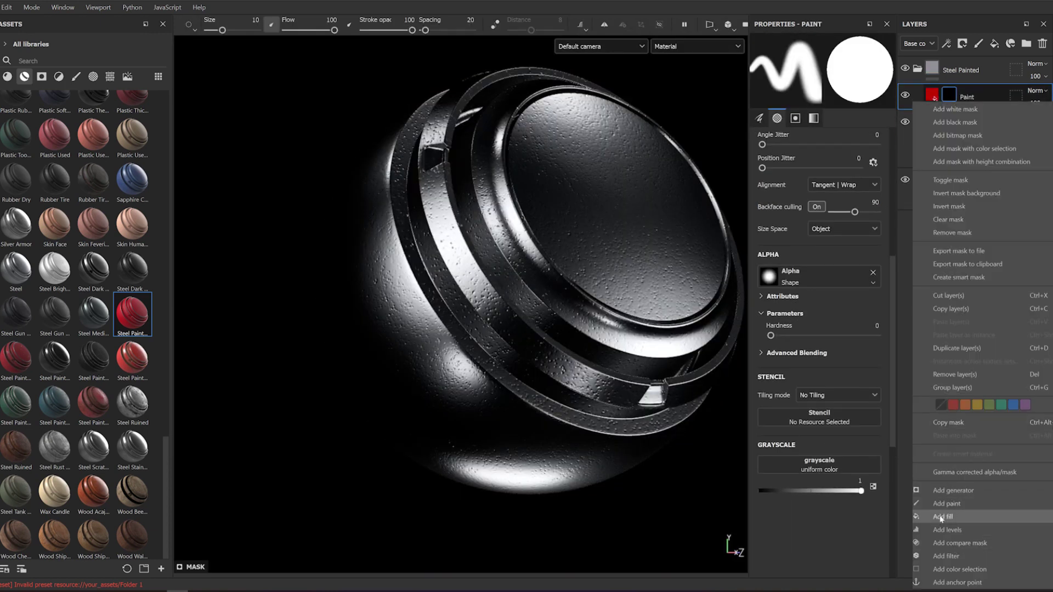
click(939, 493)
click(856, 67)
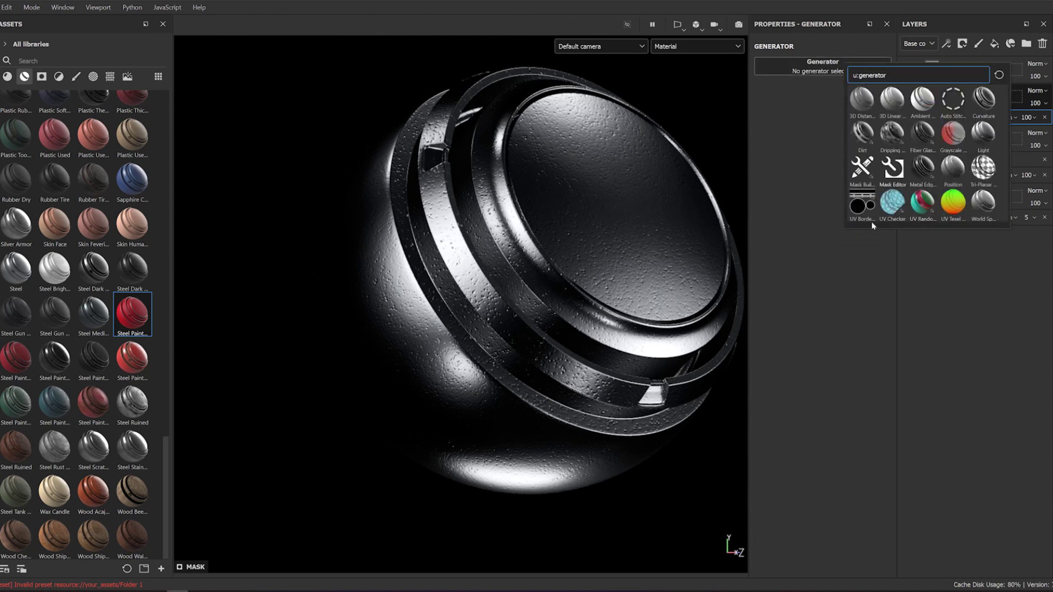
click(893, 170)
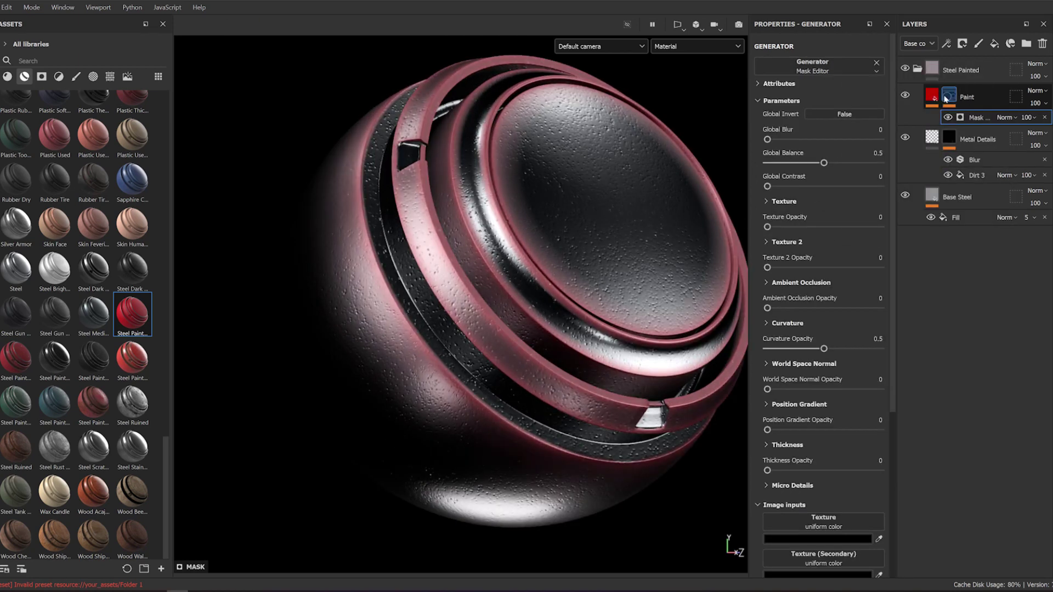
Set the generator's first image input texture to Grunge Paint Scratched.
alt+click(967, 120)
scroll(823, 329, down, 1)
scroll(823, 329, down, 4)
click(852, 322)
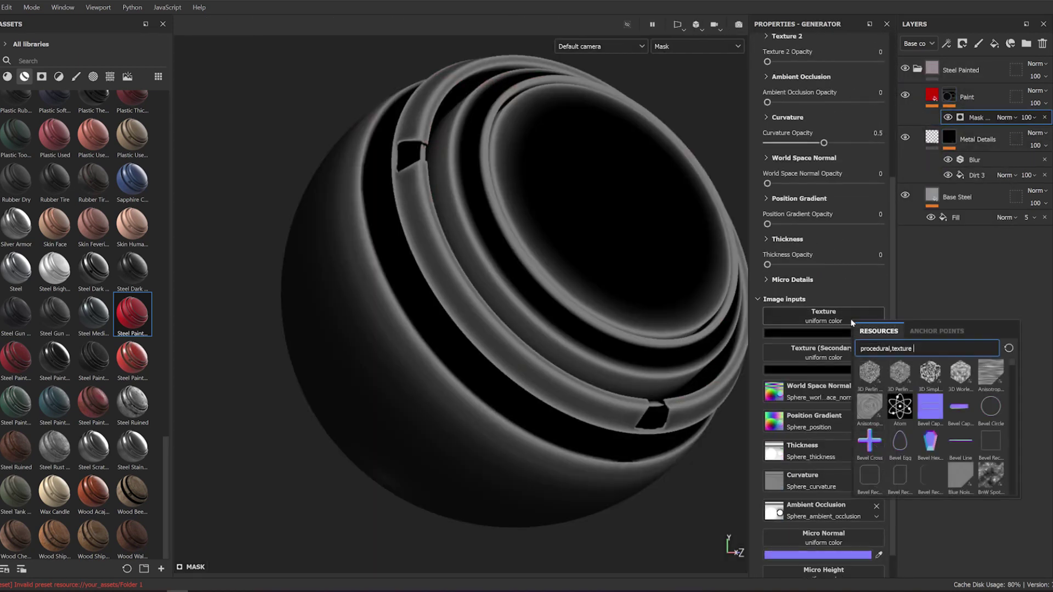
scroll(880, 360, down, 3)
scroll(880, 361, down, 3)
scroll(880, 361, down, 3)
scroll(880, 362, down, 3)
scroll(889, 368, down, 3)
scroll(933, 384, down, 3)
scroll(943, 392, up, 3)
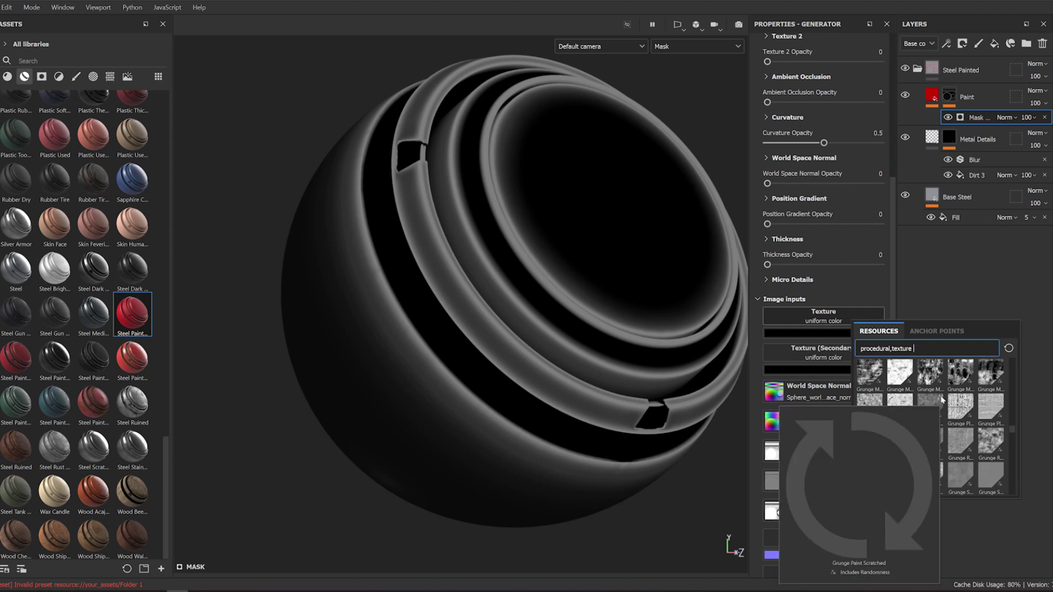
click(927, 402)
Set Texture Opacity 1, Global Contrast 0.34, Global Balance 0.7 and Curvature Opacity 0.52.
scroll(847, 296, up, 3)
scroll(847, 297, up, 2)
drag(801, 227, 897, 228)
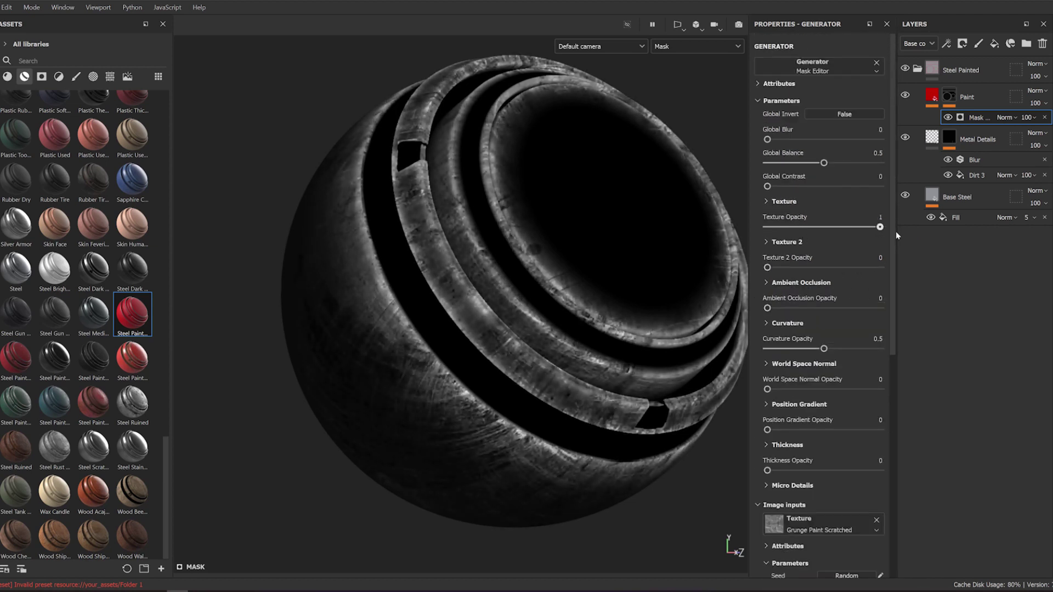
scroll(595, 242, up, 2)
scroll(594, 242, up, 2)
drag(767, 187, 806, 187)
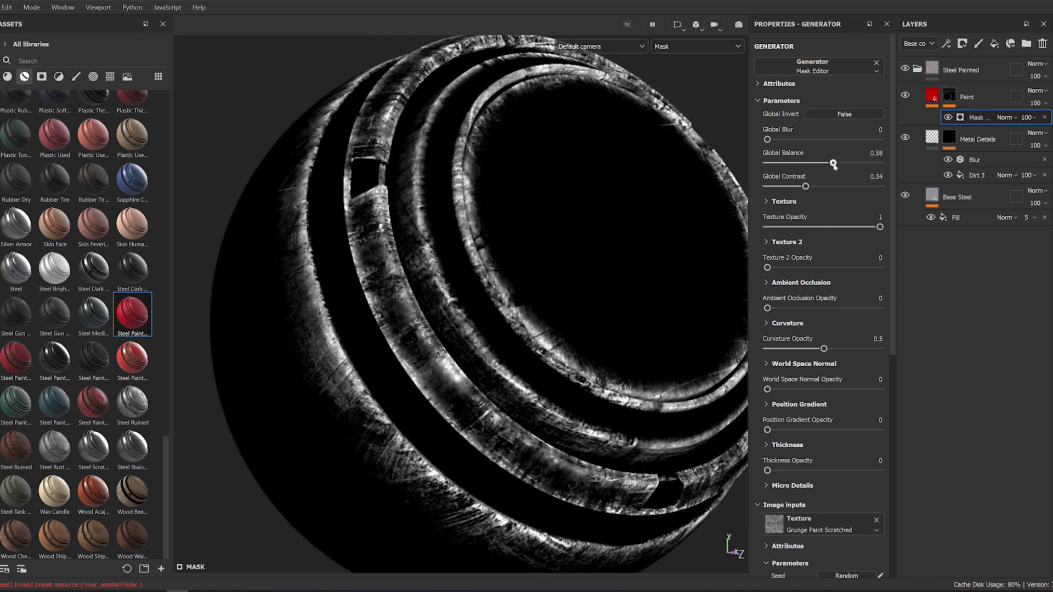
drag(822, 167, 847, 164)
scroll(633, 265, down, 1)
scroll(633, 265, up, 1)
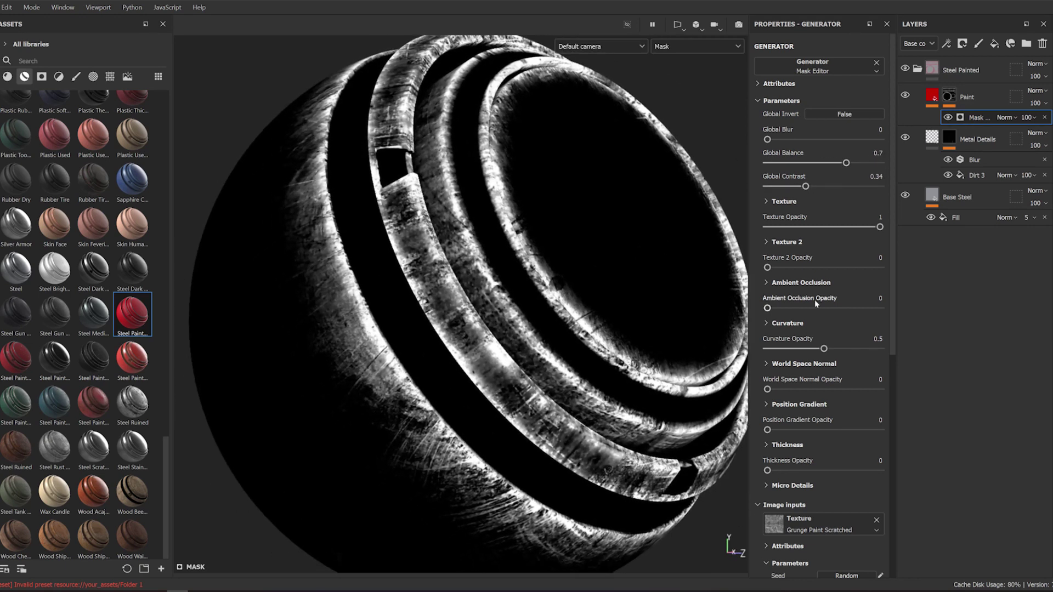
drag(807, 348, 826, 349)
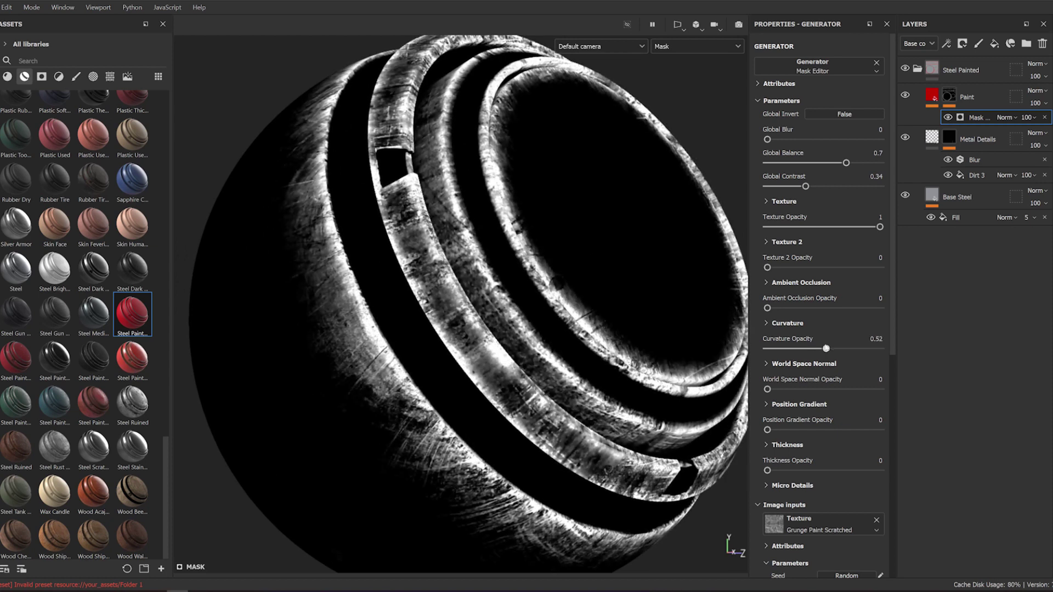
Change the grunge texture's scale and push Global Contrast higher.
click(788, 208)
click(804, 282)
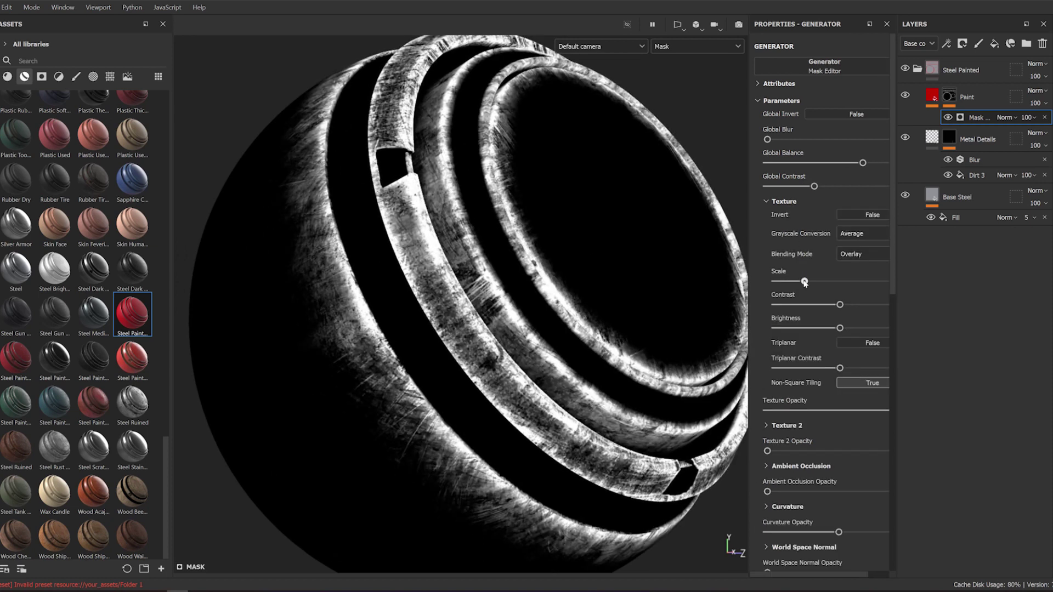
drag(814, 186, 829, 187)
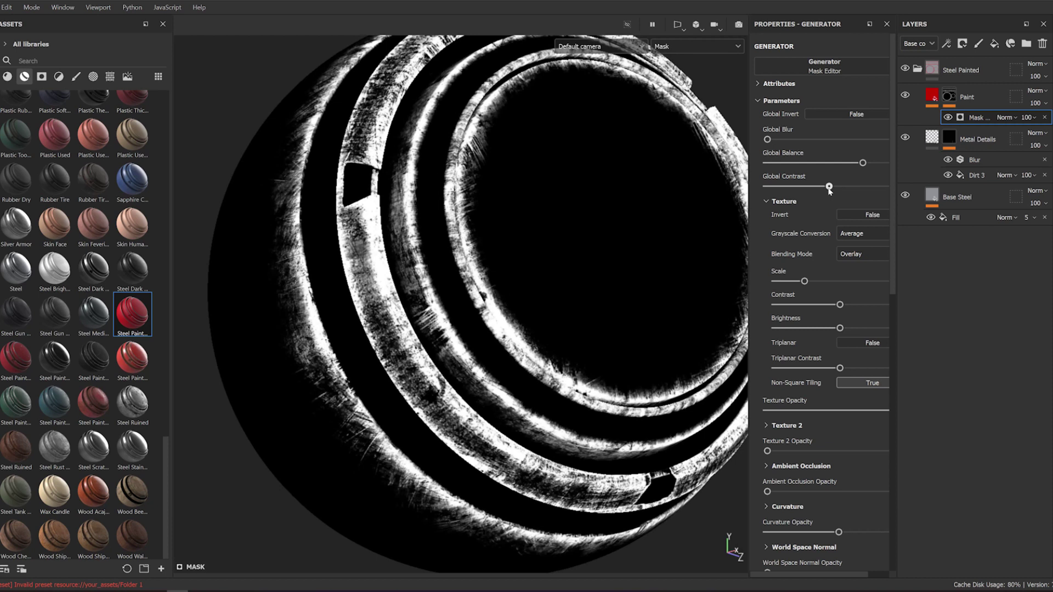
scroll(841, 295, down, 5)
scroll(845, 329, down, 1)
click(859, 441)
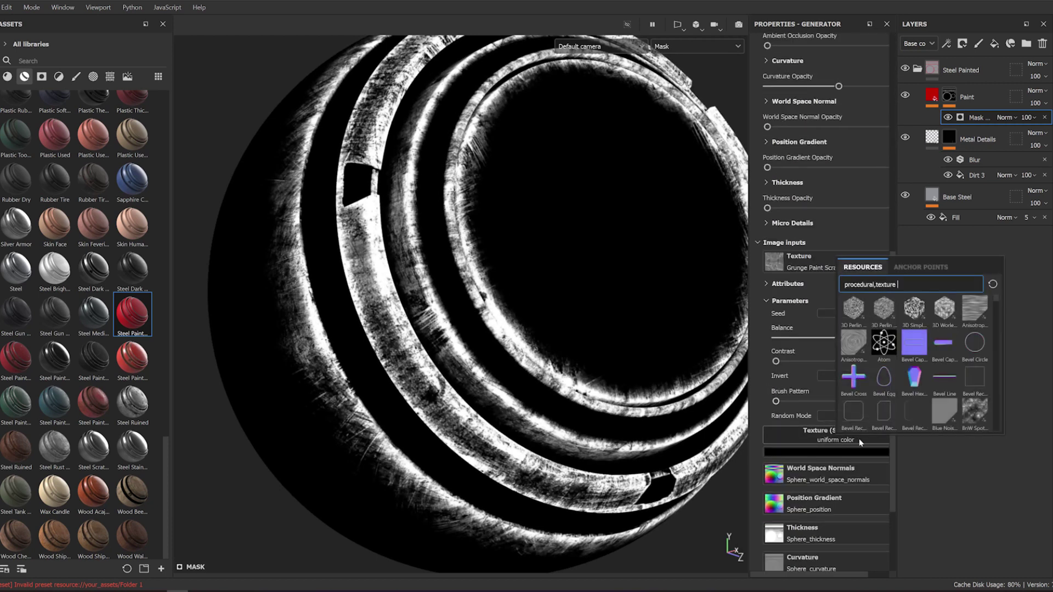
Load Directional Scratches as the mask's secondary texture.
text(scra)
mouse_move(975, 346)
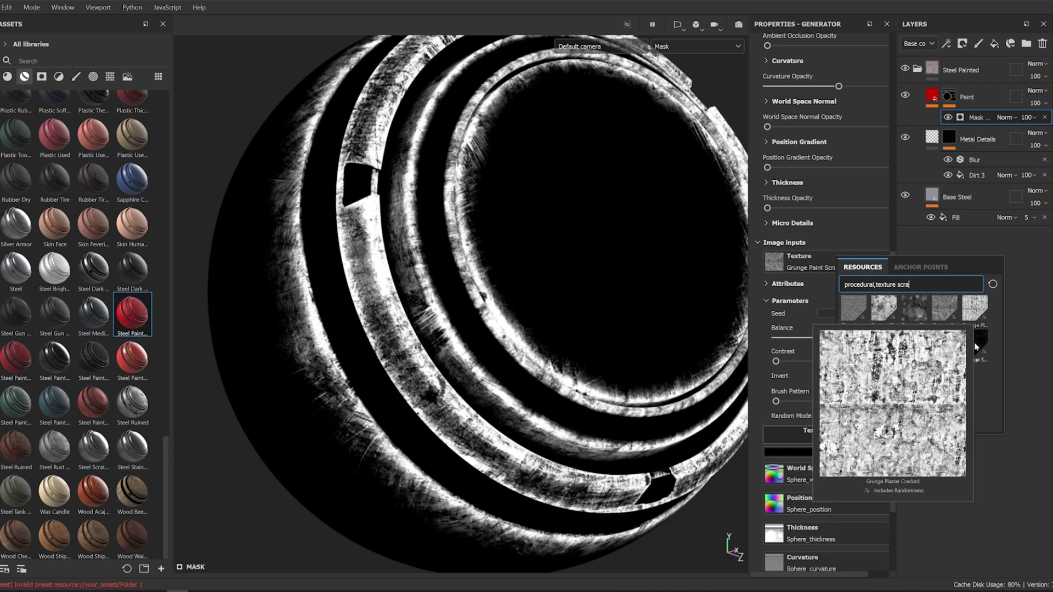
key(BackSpace)
key(BackSpace)
key(BackSpace)
text(direc)
click(967, 314)
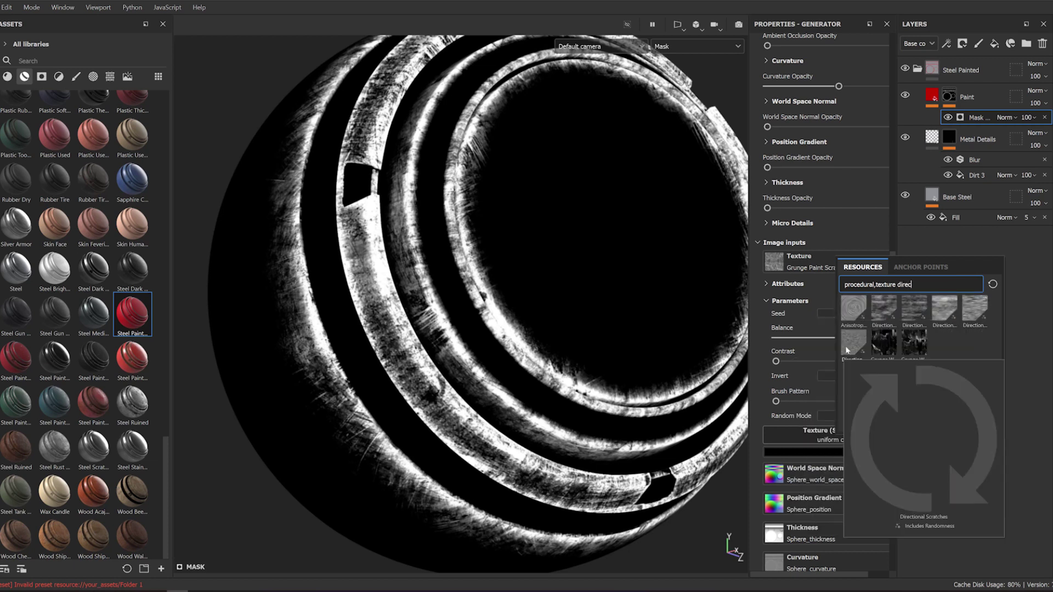
Expand the scratch noise settings and boost the scratch texture's contrast.
scroll(874, 480, down, 1)
click(807, 516)
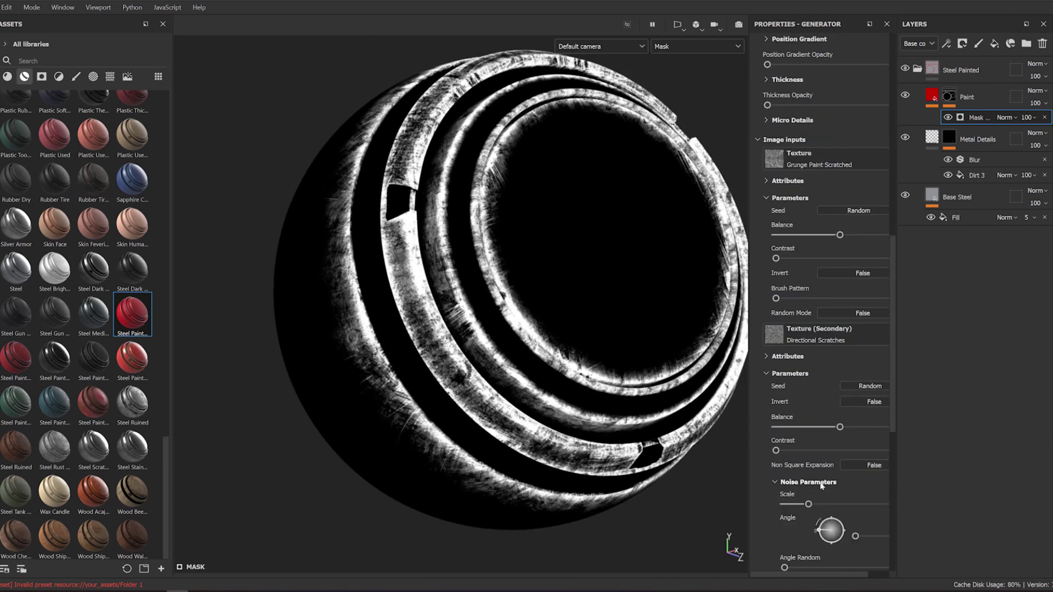
scroll(826, 476, down, 2)
scroll(840, 182, up, 7)
scroll(840, 182, up, 3)
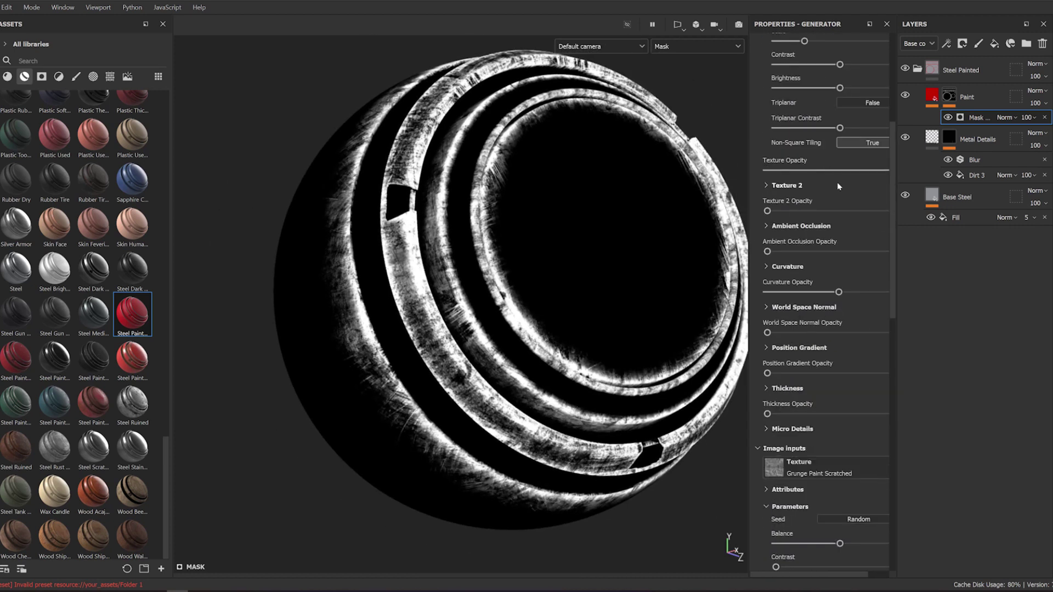
drag(767, 211, 869, 211)
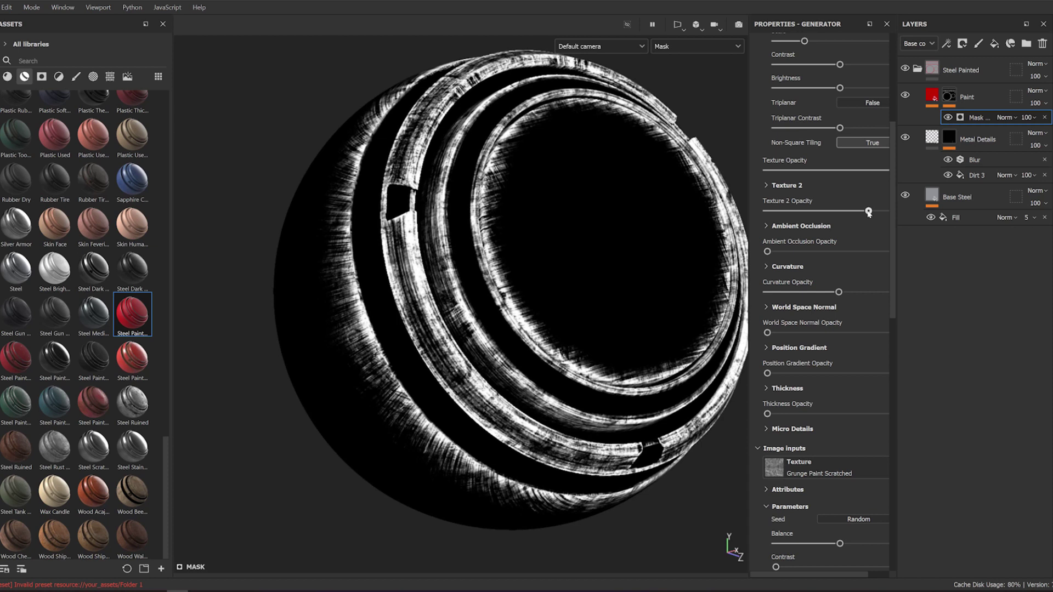
scroll(682, 252, up, 3)
scroll(613, 237, up, 2)
scroll(673, 238, up, 2)
scroll(796, 356, down, 4)
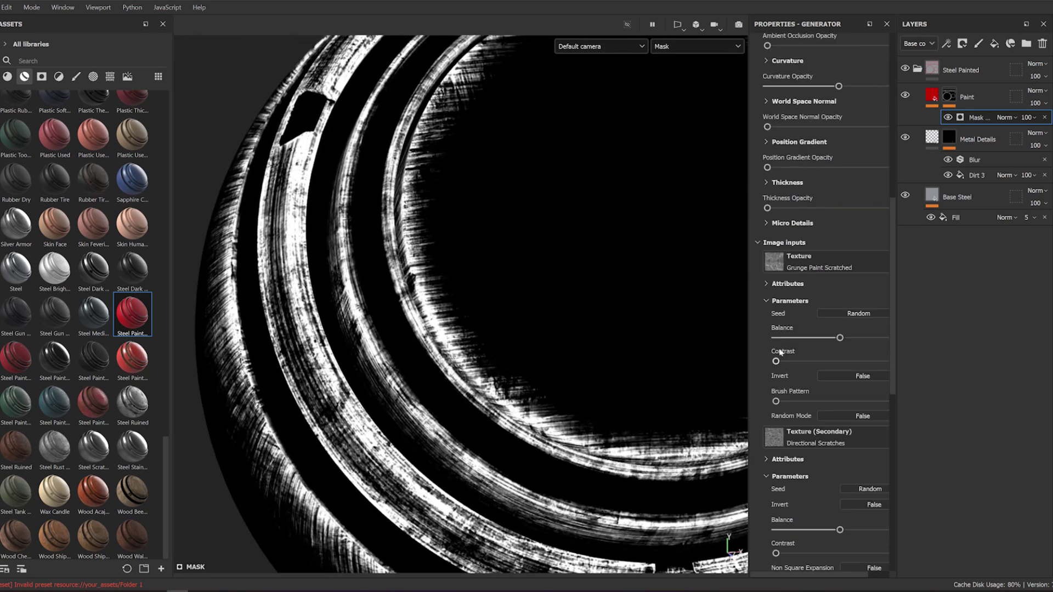
scroll(545, 256, up, 2)
scroll(545, 257, up, 2)
scroll(825, 445, down, 3)
mouse_move(838, 417)
mouse_down()
mouse_move(860, 413)
mouse_move(803, 393)
mouse_move(856, 393)
mouse_up()
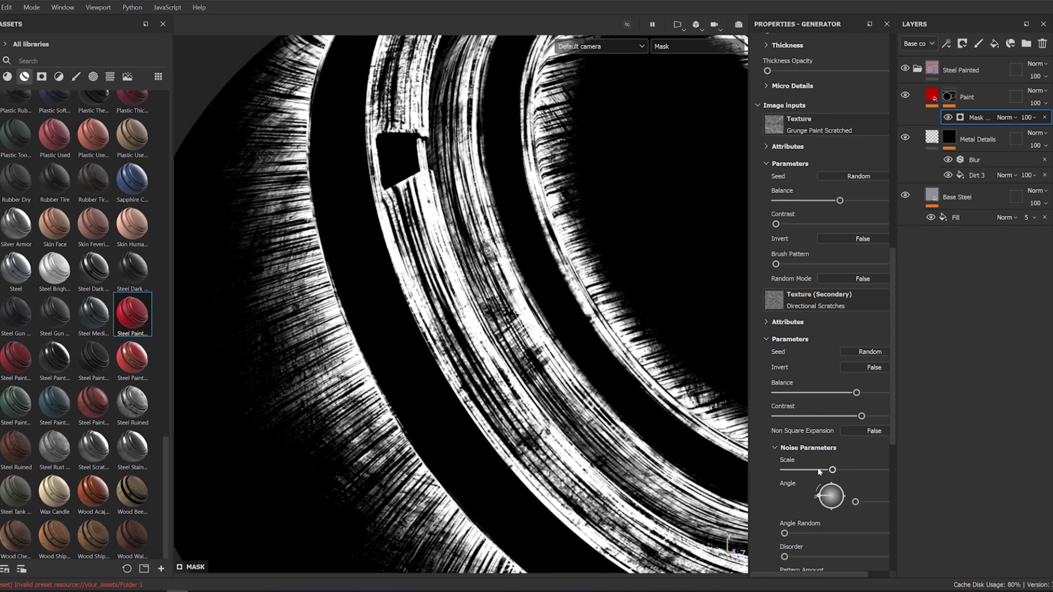
Enlarge the scratch scale, randomize directions slightly, and lower Texture 2 Opacity.
drag(818, 472, 869, 471)
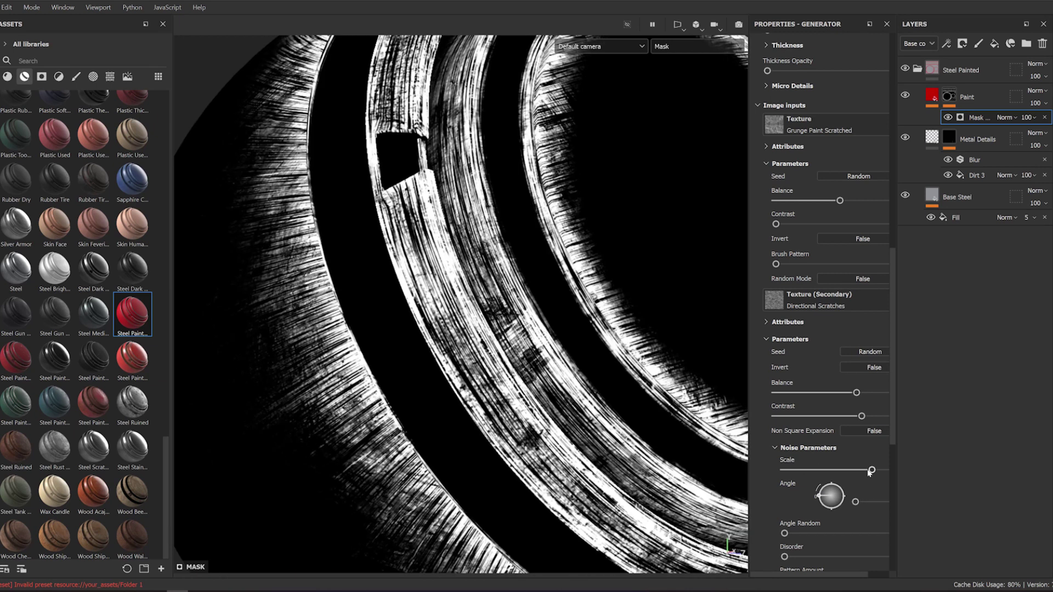
scroll(844, 474, down, 2)
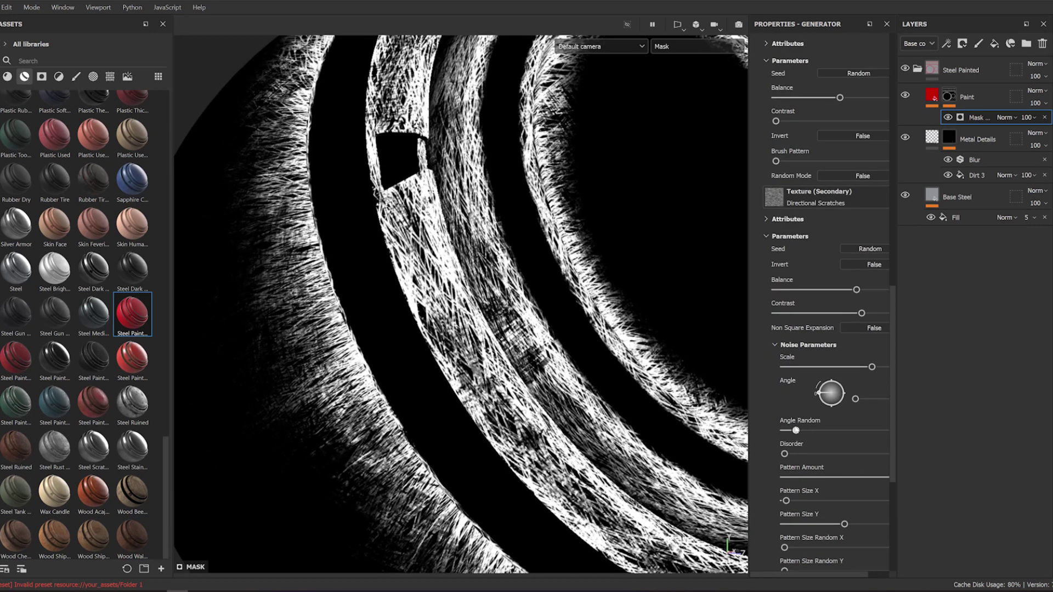
drag(784, 431, 790, 430)
scroll(801, 384, up, 3)
scroll(817, 330, up, 3)
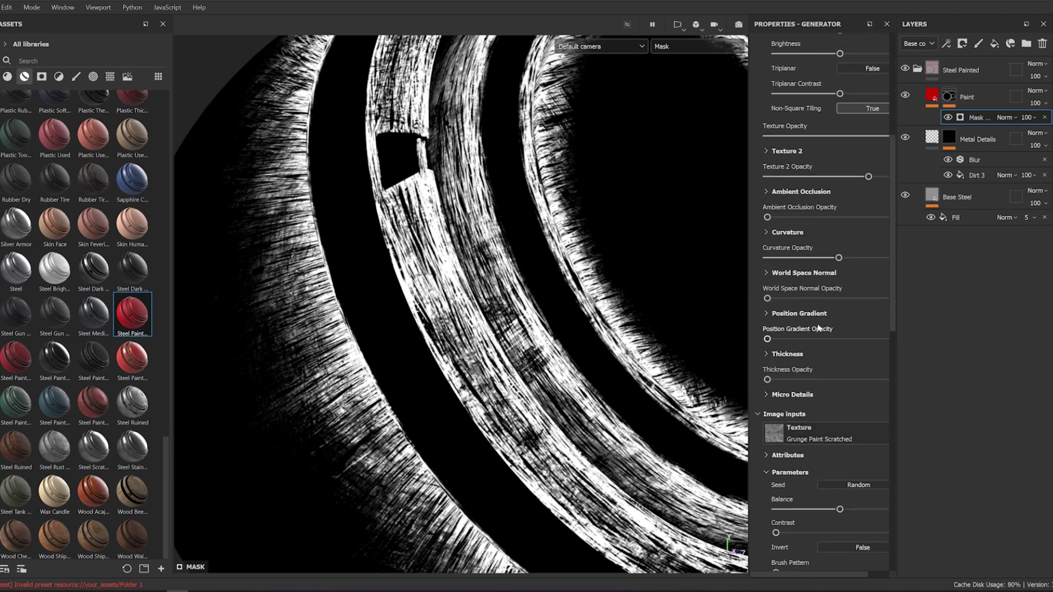
scroll(832, 268, up, 2)
drag(828, 315, 805, 314)
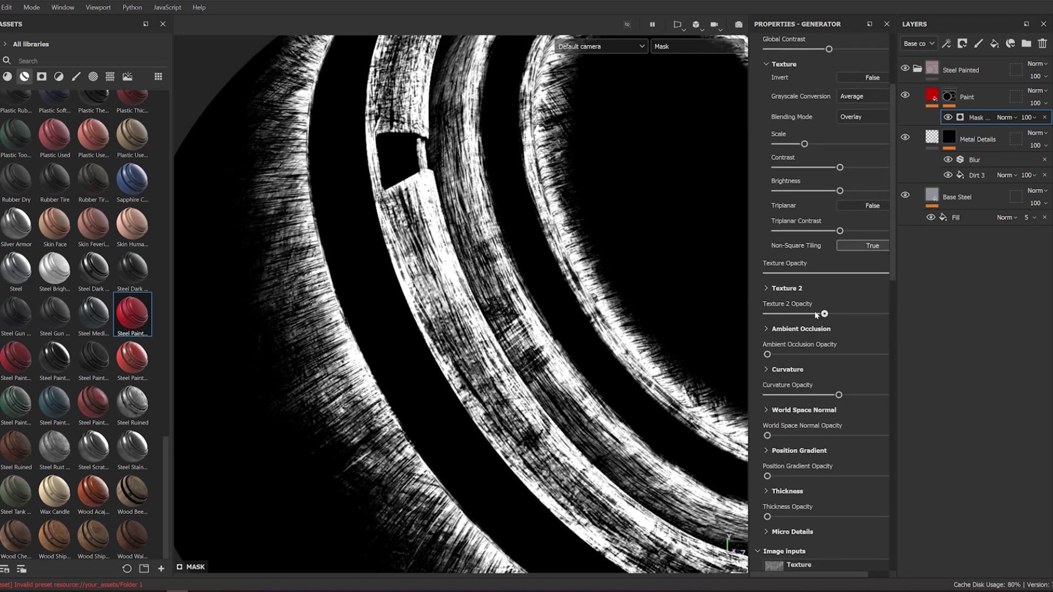
scroll(606, 234, down, 3)
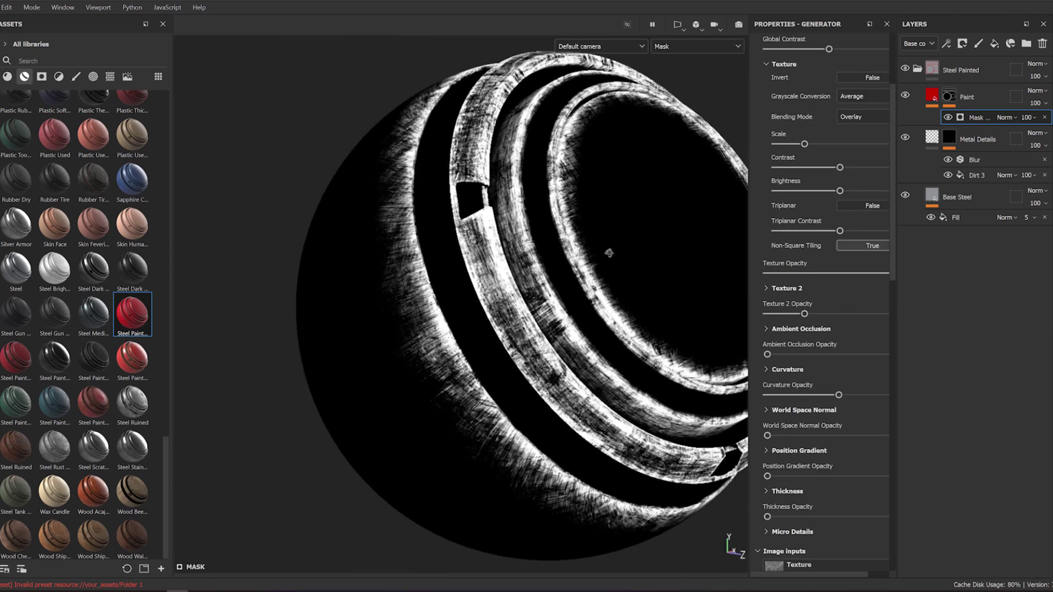
Restore a little Texture 2 strength and orbit the sphere to inspect the mask.
click(833, 315)
mouse_move(687, 288)
alt+mouse_down()
mouse_move(581, 298)
mouse_move(419, 283)
mouse_move(668, 280)
mouse_move(536, 263)
mouse_move(573, 224)
mouse_move(531, 300)
alt+mouse_up()
alt+drag(392, 313, 493, 318)
scroll(818, 486, down, 3)
scroll(817, 487, down, 3)
scroll(842, 543, down, 2)
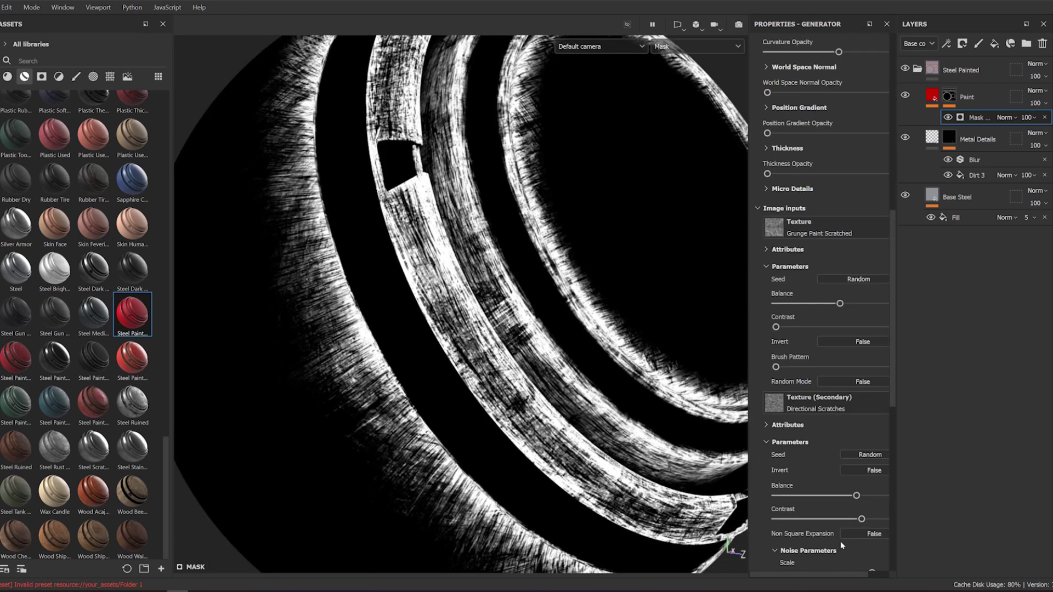
Adjust the secondary scratch Balance and reduce Noise Scale for finer scratches.
click(840, 495)
click(847, 496)
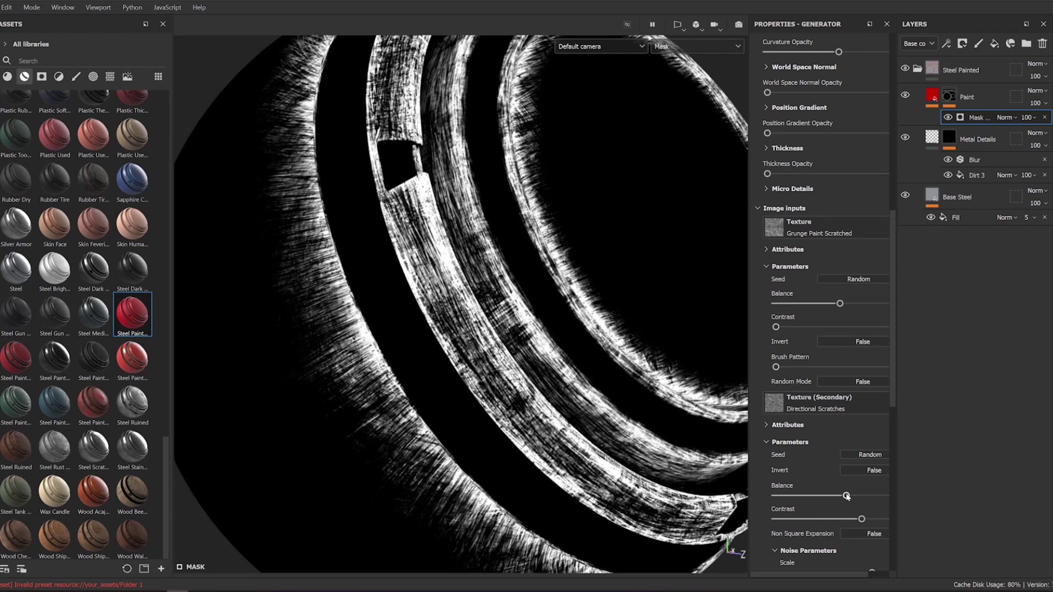
scroll(837, 490, down, 3)
click(816, 436)
mouse_move(817, 436)
mouse_down()
mouse_move(856, 436)
mouse_move(790, 431)
mouse_up()
scroll(808, 440, down, 2)
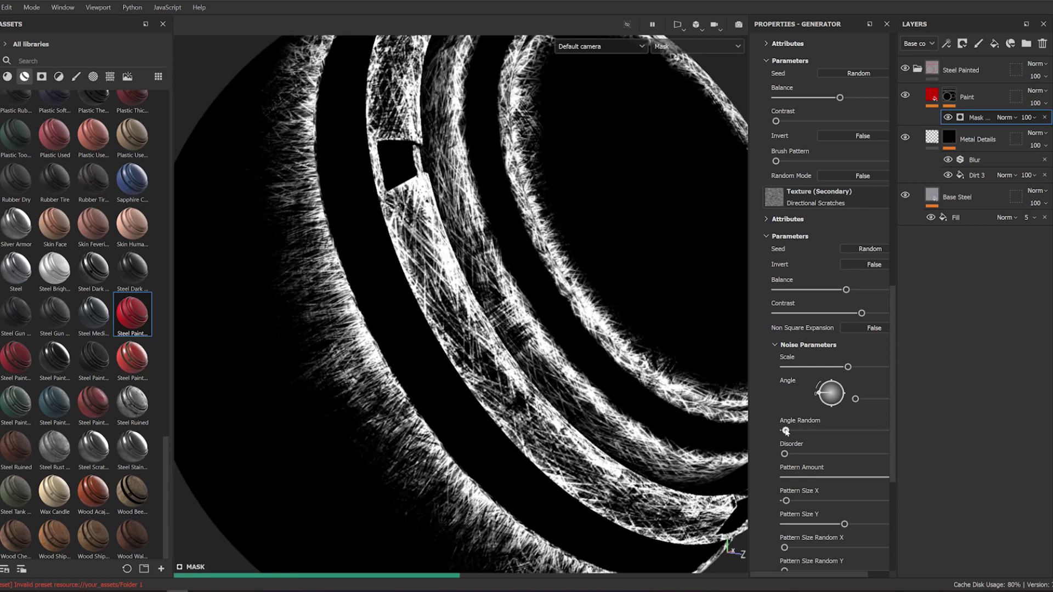
Lower the mask's Global Balance and Global Contrast, orbiting to check the sparse streaks.
scroll(838, 340, up, 8)
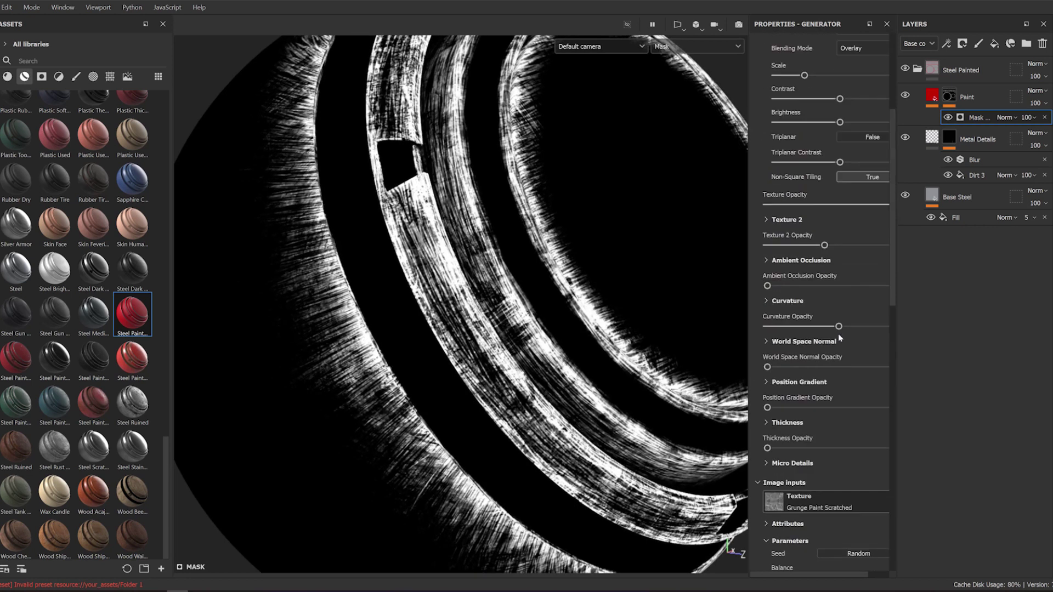
scroll(817, 230, up, 3)
click(800, 118)
click(825, 95)
click(800, 117)
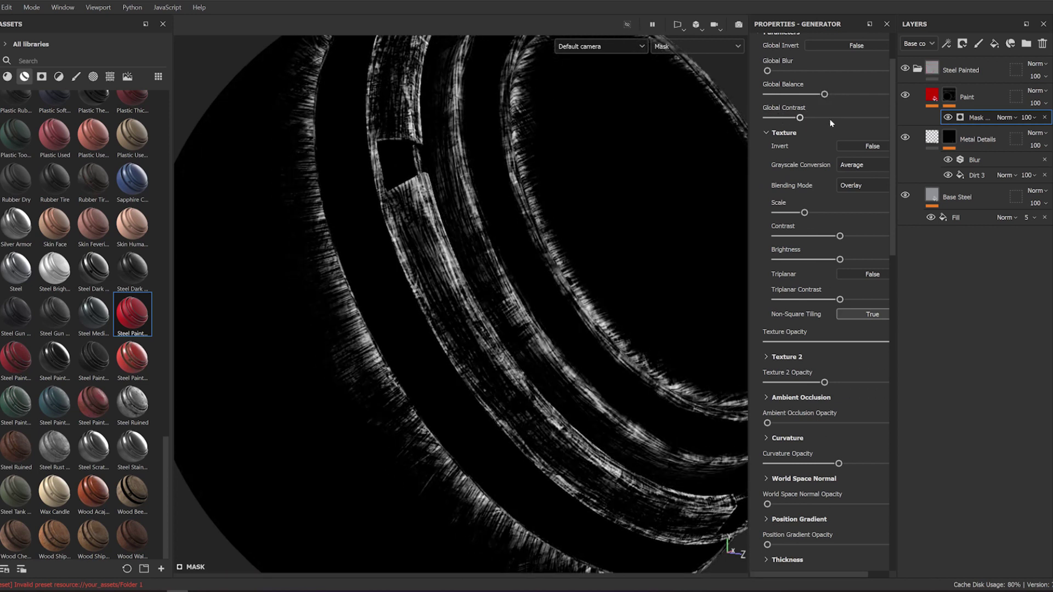
alt+drag(576, 134, 741, 130)
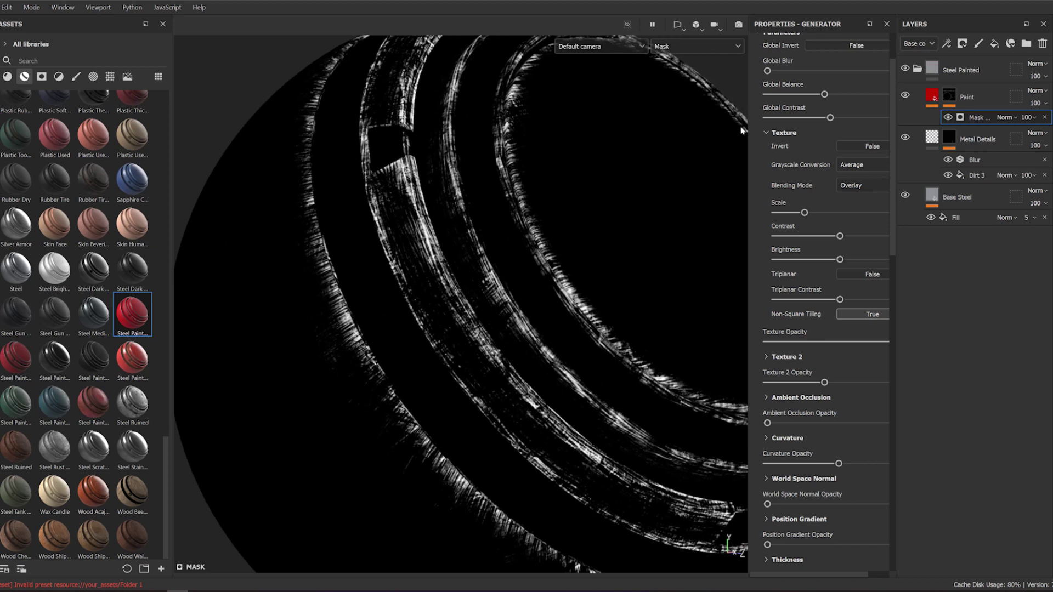
click(806, 118)
scroll(576, 183, down, 3)
mouse_move(576, 183)
alt+mouse_down()
mouse_move(583, 230)
mouse_move(713, 181)
alt+mouse_up()
right_click(976, 118)
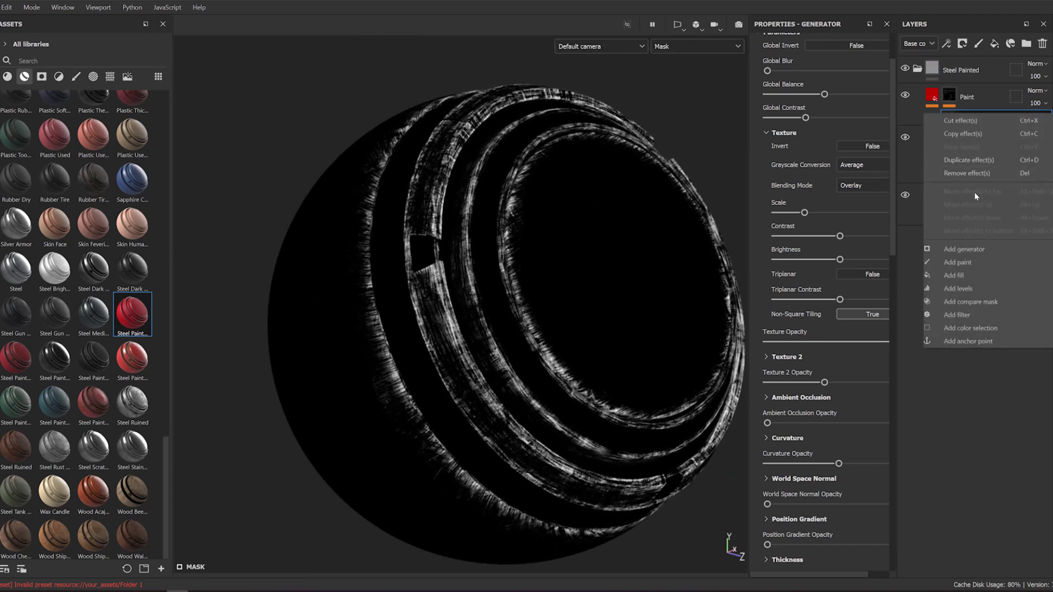
Add a Grunge Paint Scratched fill to the Paint mask with balance 0.31 and contrast 0.36.
click(971, 276)
click(872, 243)
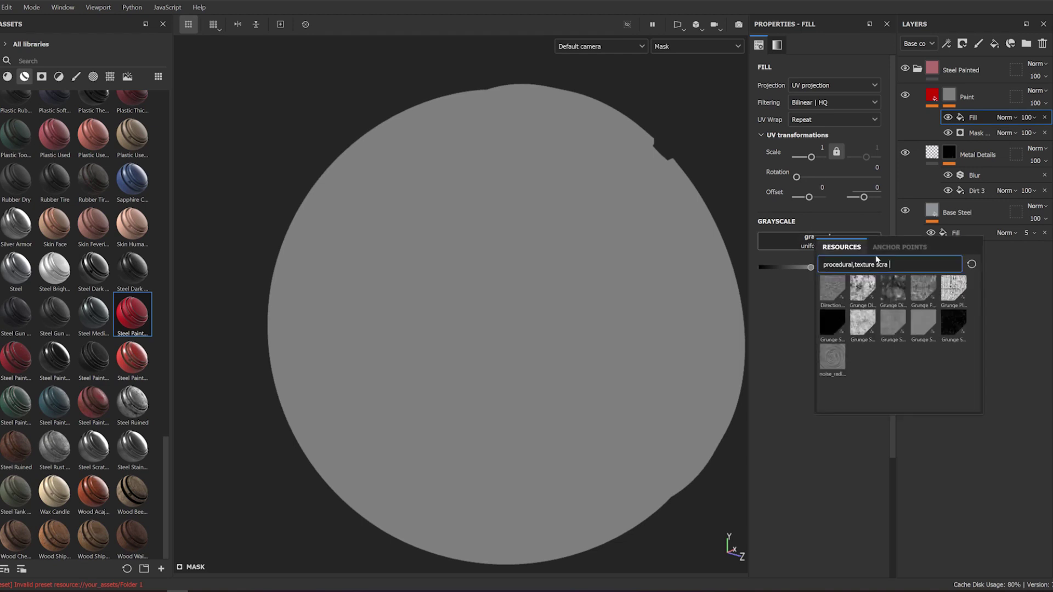
click(921, 322)
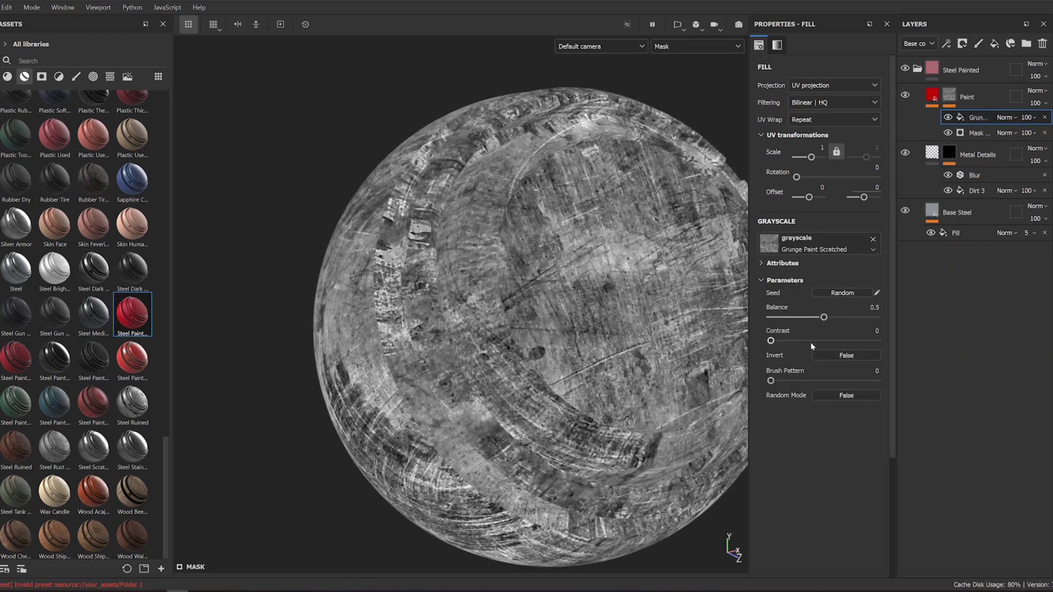
drag(824, 317, 830, 317)
click(809, 340)
drag(830, 317, 804, 317)
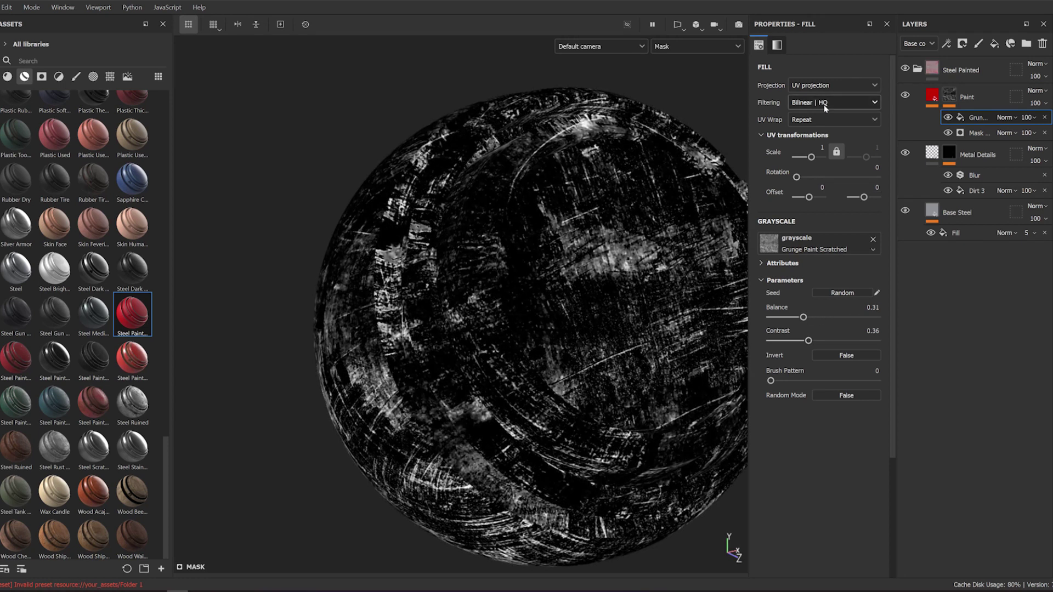
Set the grunge fill to UV scale 2, Linear dodge blending, opacity 42.
text(2)
key(Return)
click(1007, 117)
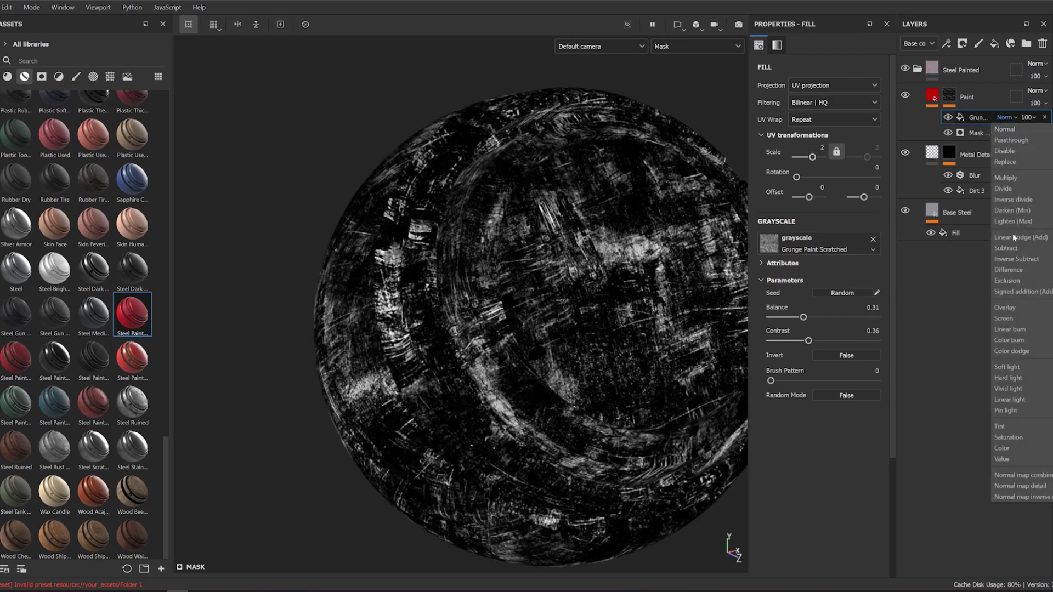
click(1020, 235)
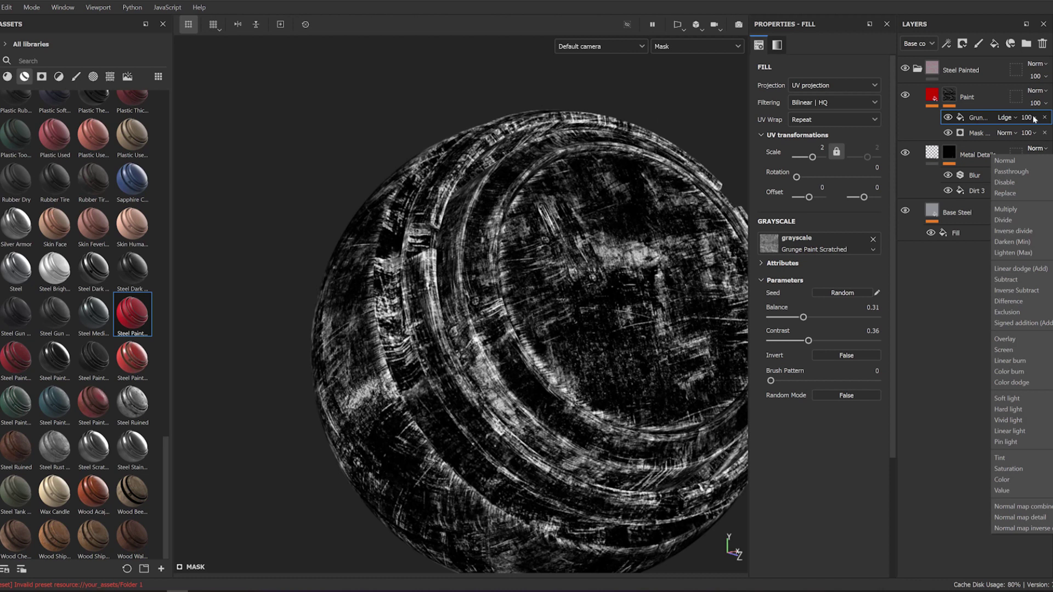
click(1027, 117)
drag(1045, 137, 1038, 138)
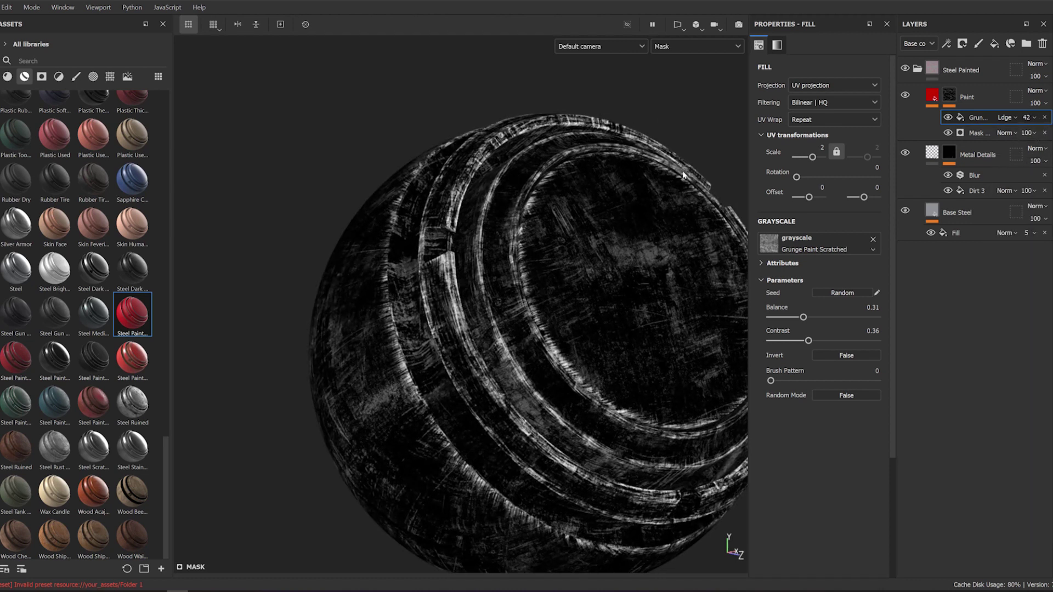
alt+drag(675, 171, 641, 189)
right_click(959, 115)
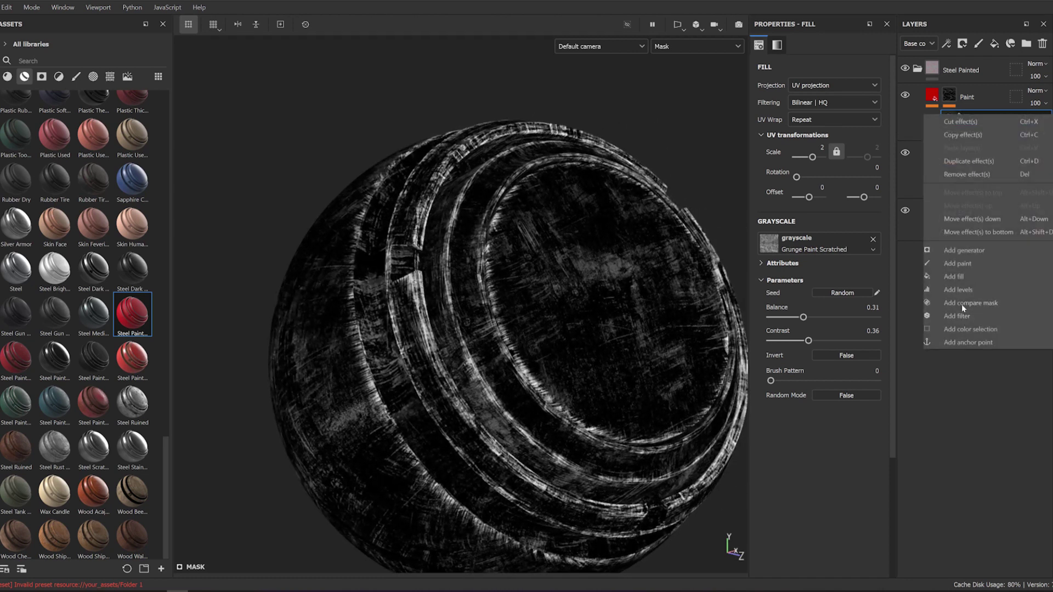
Add Levels to the Paint mask with handles at 0.14, 0.40 and 0.65.
click(958, 289)
drag(887, 69, 780, 70)
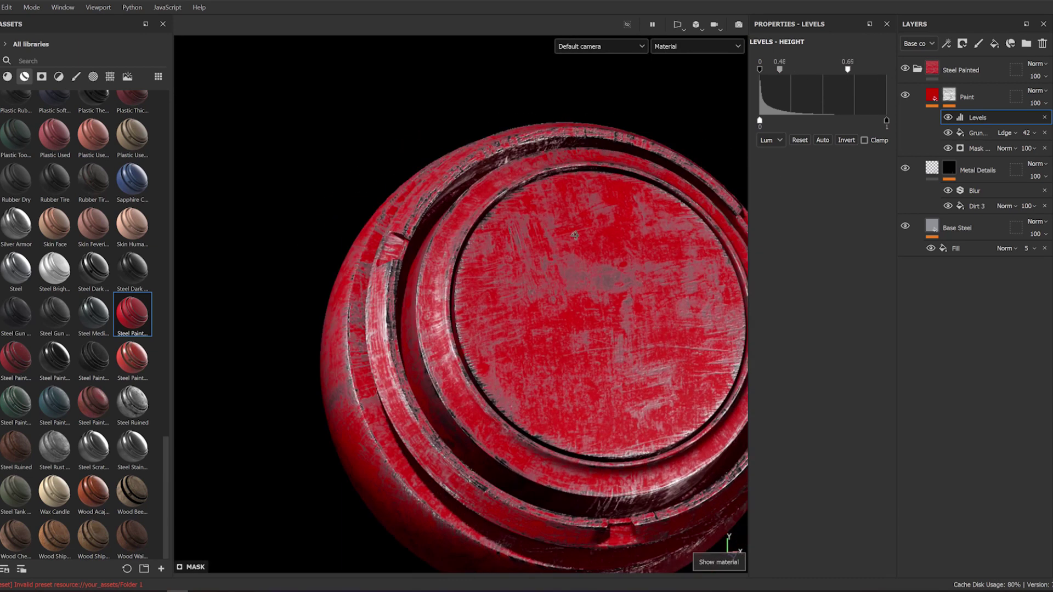
drag(760, 69, 778, 73)
key(c)
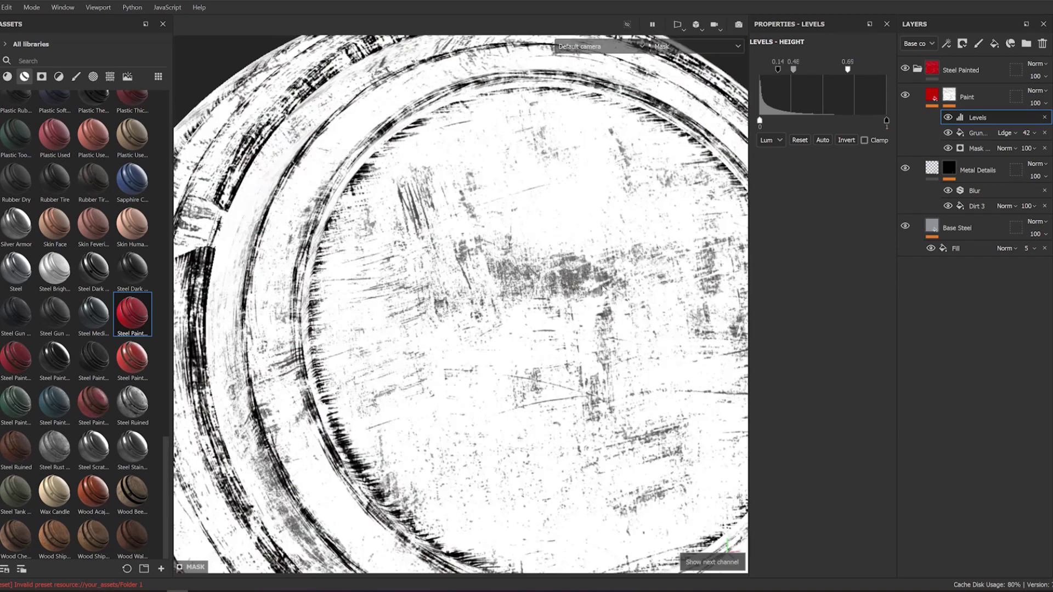
drag(793, 69, 791, 70)
Raise the grunge fill opacity to 54 and set the Paint fill height to 0.
mouse_move(1026, 133)
mouse_down()
mouse_move(1044, 146)
mouse_move(1027, 146)
mouse_up()
key(m)
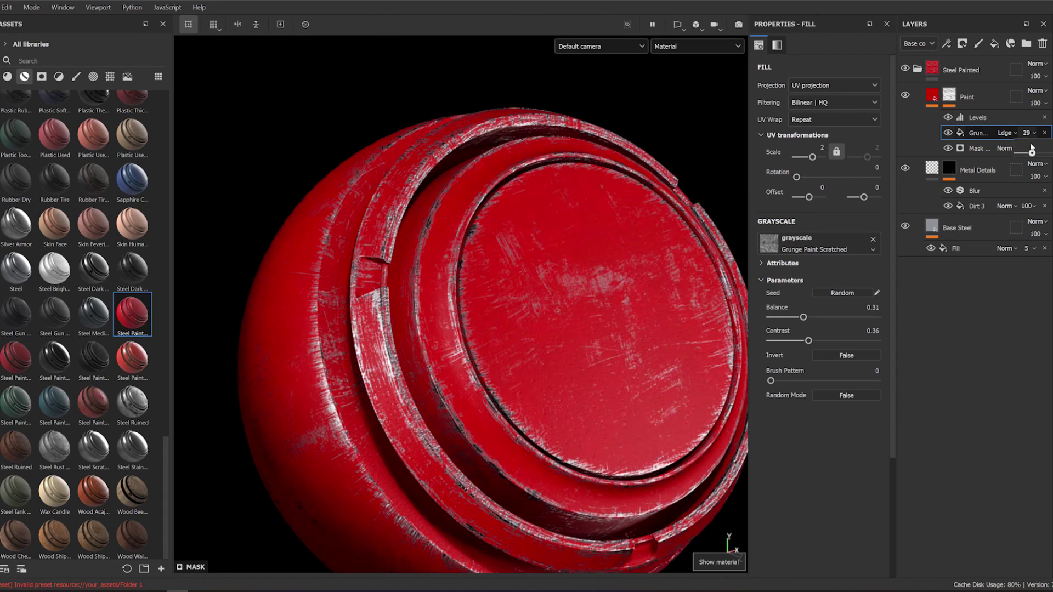
key(c)
click(934, 99)
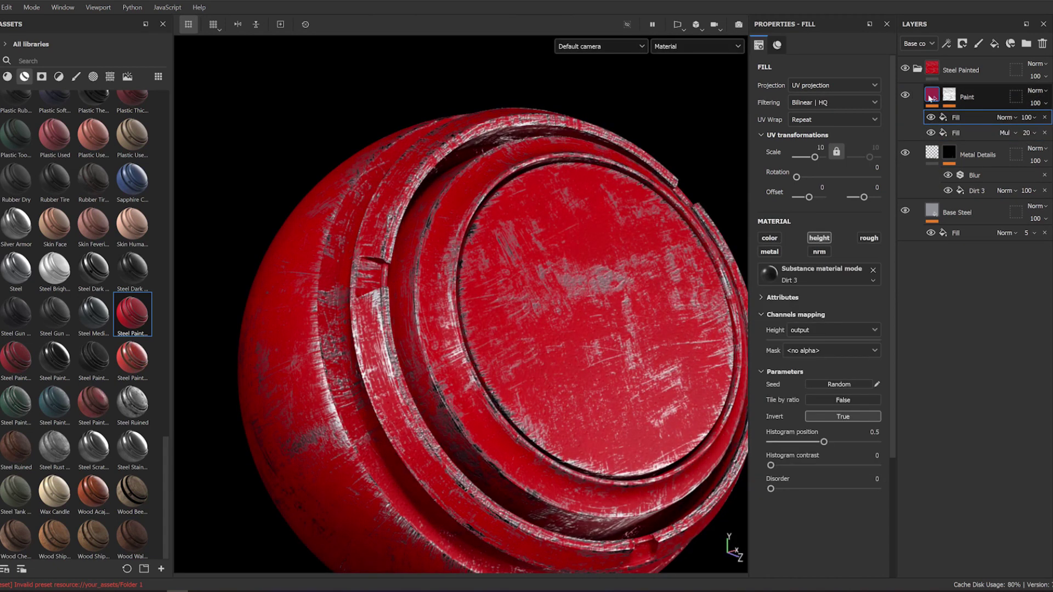
click(836, 383)
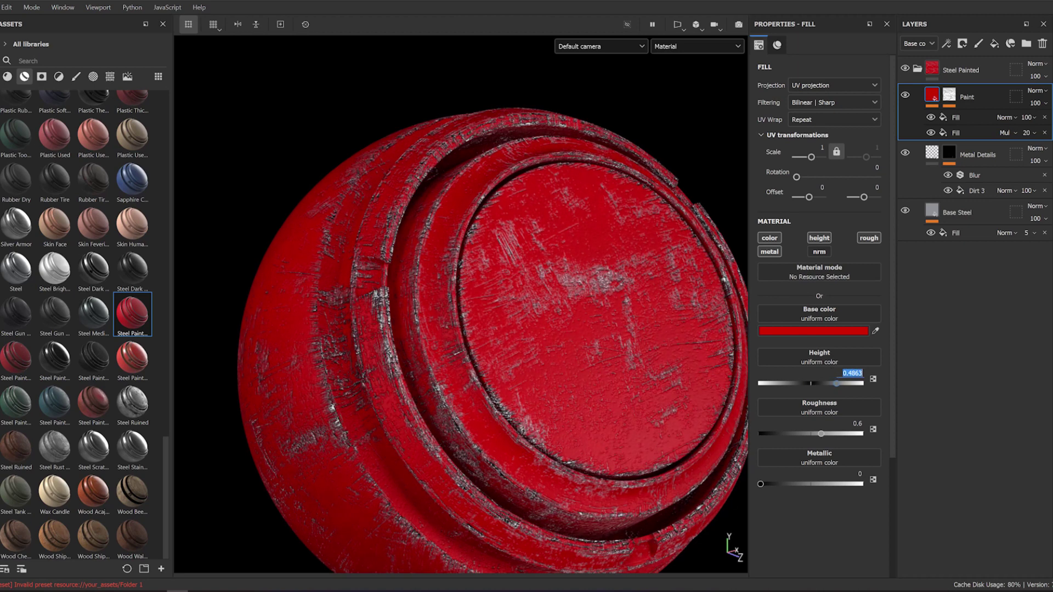
text(0)
key(Return)
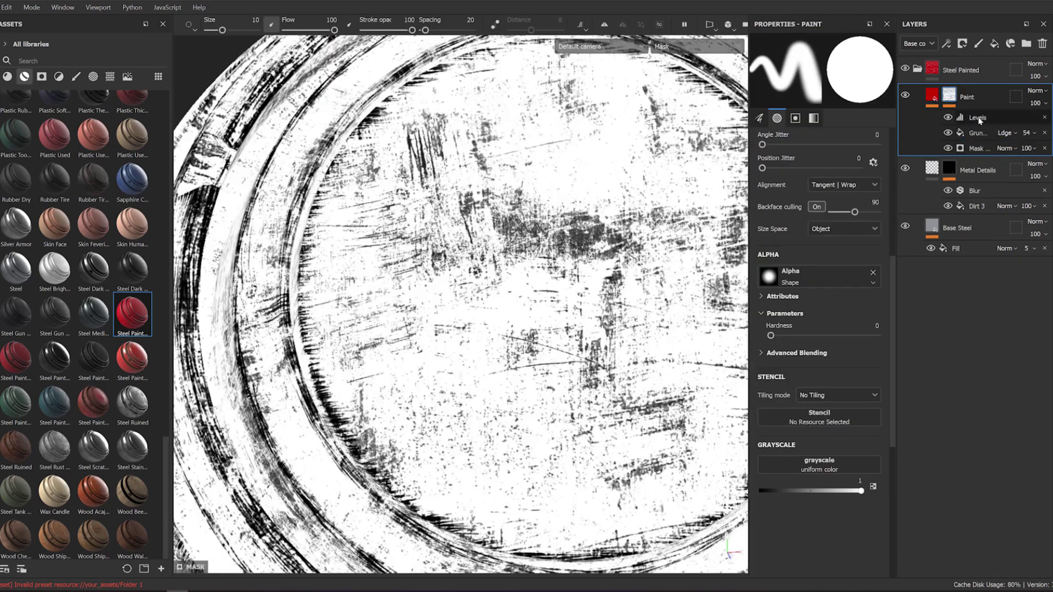
Fine-tune the mask generator's Global Balance.
click(978, 118)
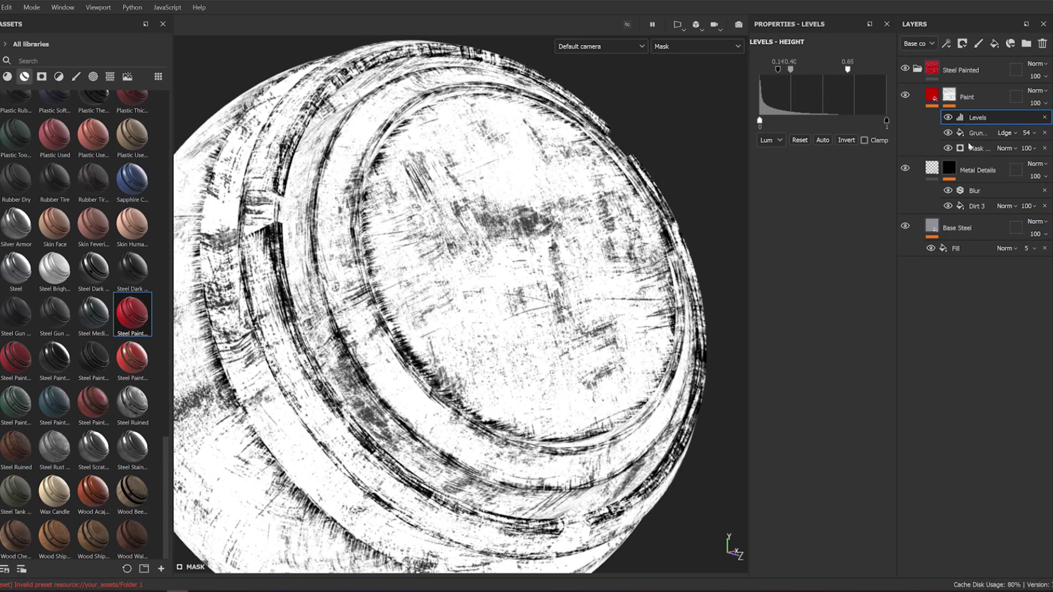
click(979, 148)
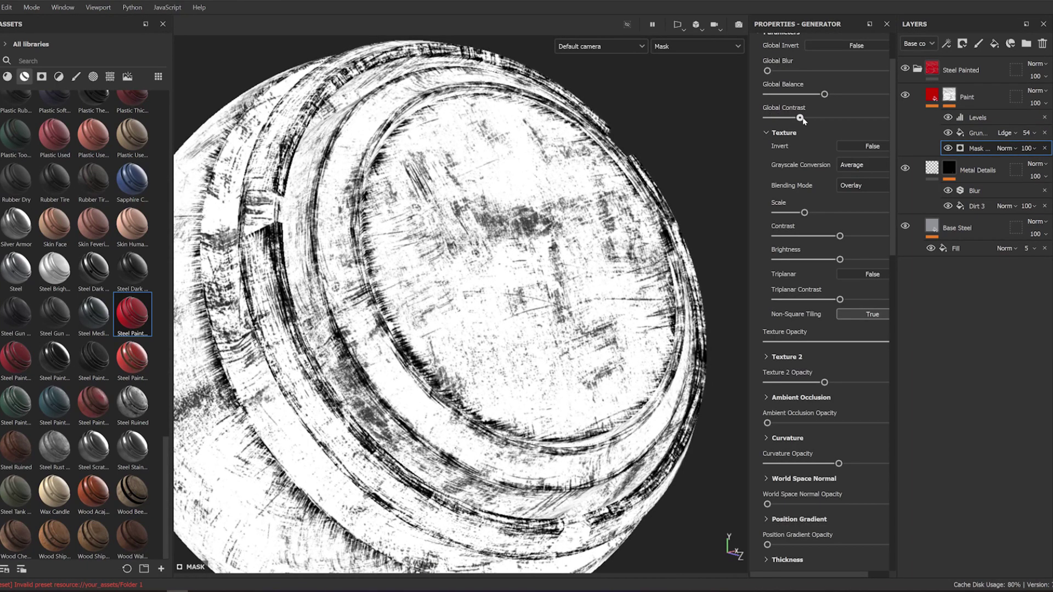
drag(824, 95, 818, 95)
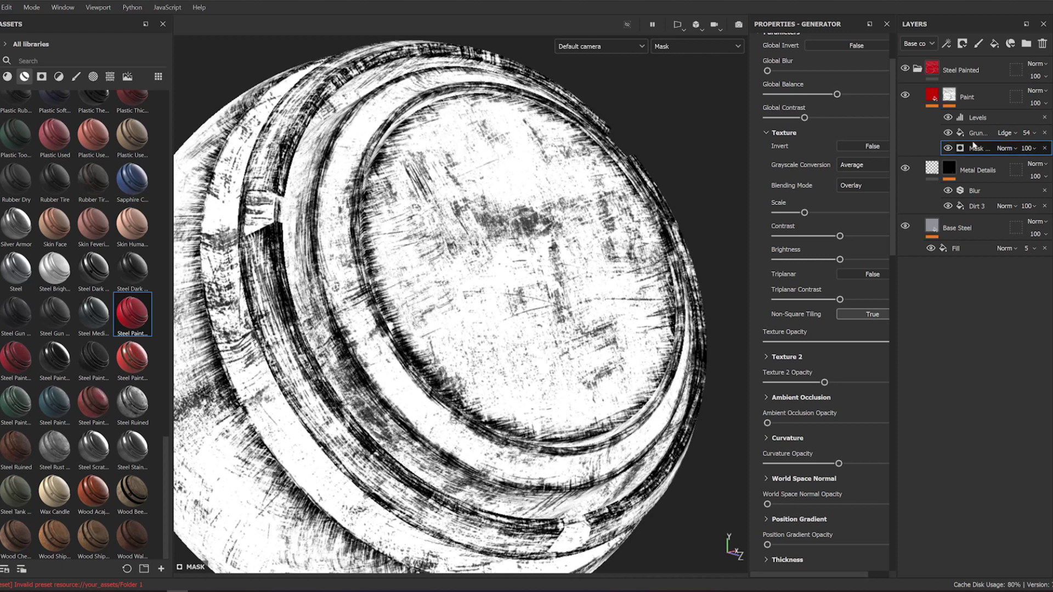
click(967, 133)
Add a Metal Edge Wear generator to the paint mask, tune its wear, and blend it Linear dodge.
right_click(967, 133)
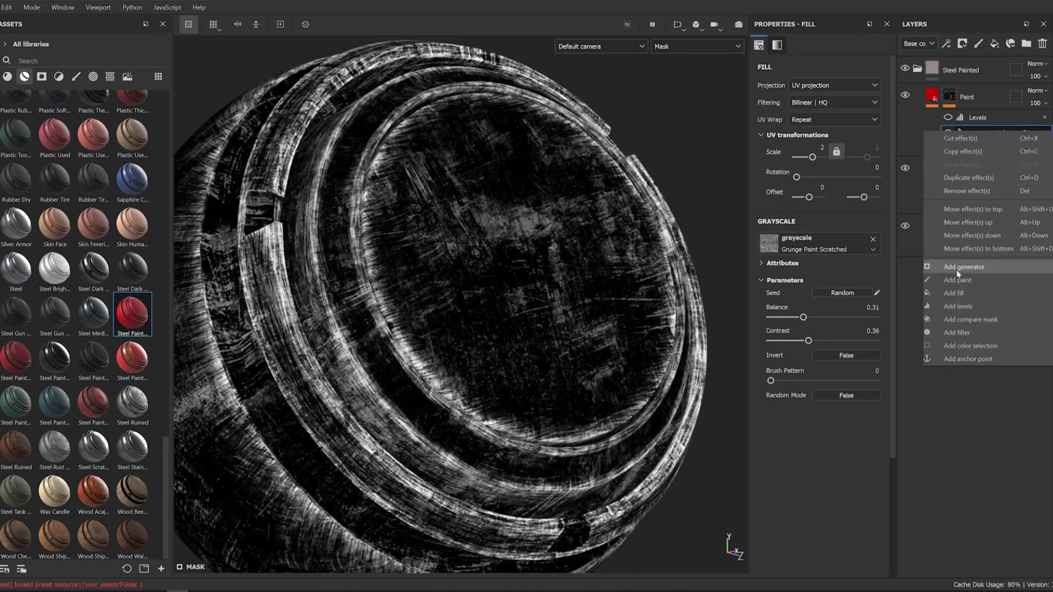
click(957, 269)
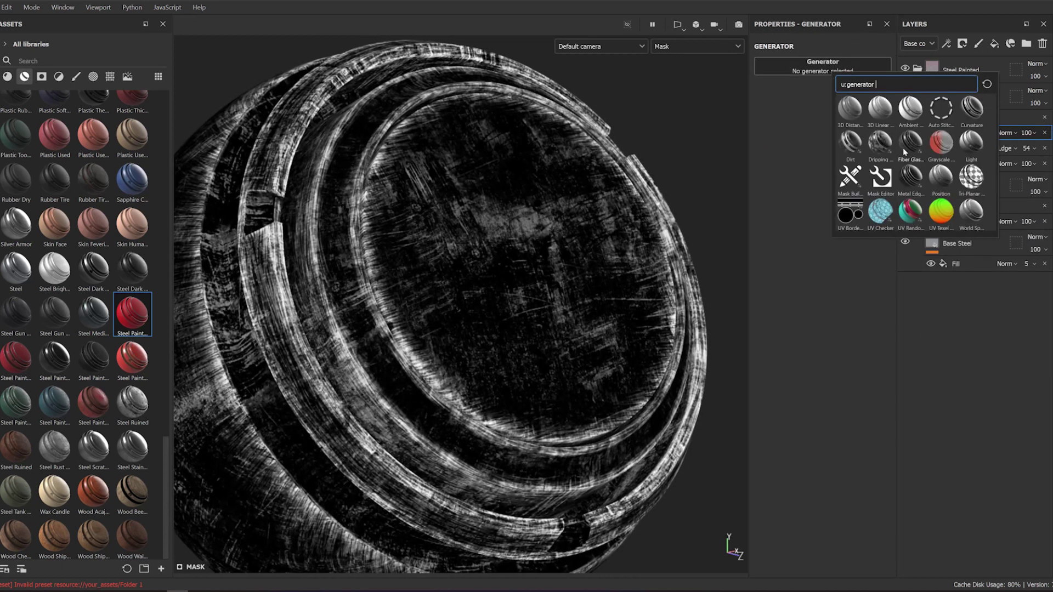
key(Return)
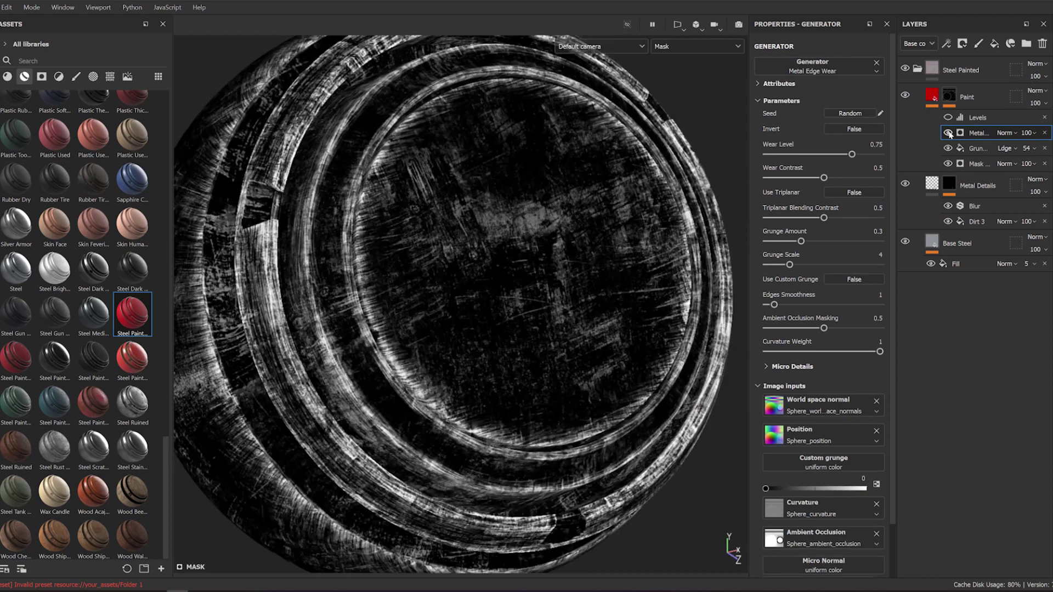
mouse_move(834, 154)
mouse_down()
mouse_move(851, 154)
mouse_move(814, 178)
mouse_move(853, 154)
mouse_up()
alt+drag(549, 438, 731, 545)
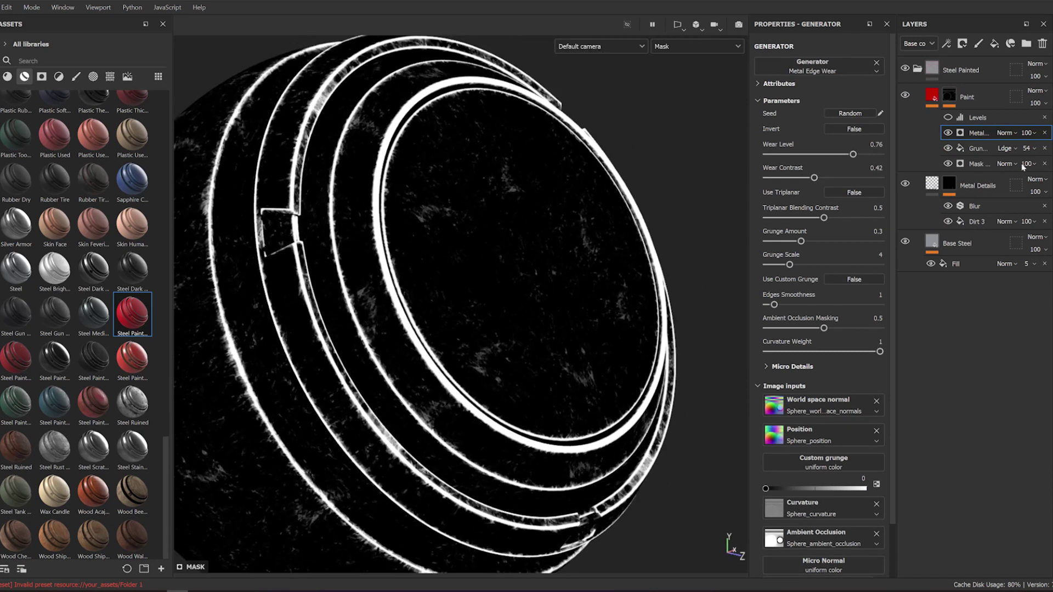
click(1006, 133)
click(1020, 253)
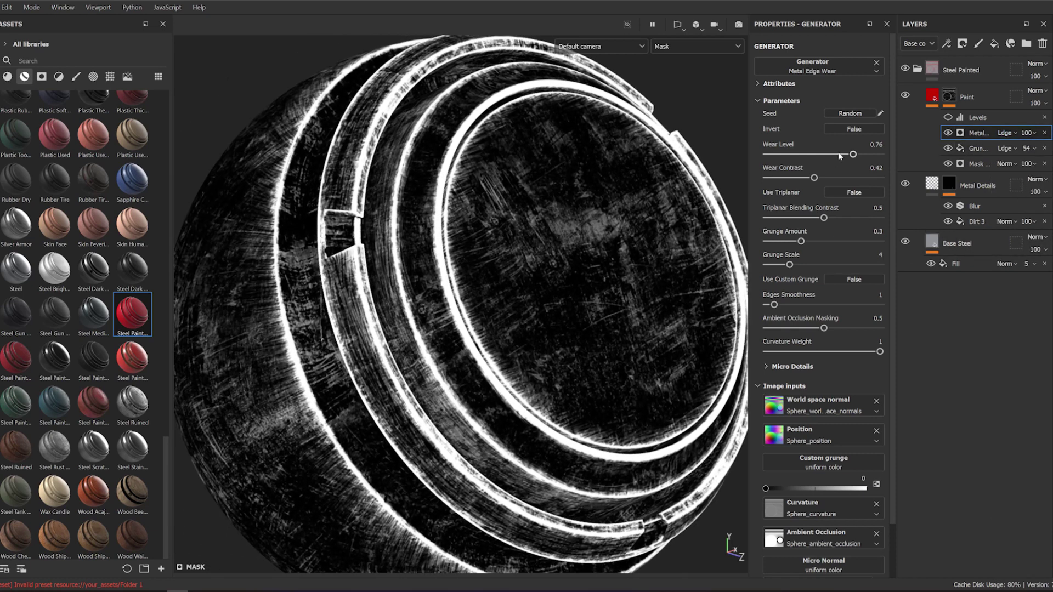
drag(840, 156, 831, 157)
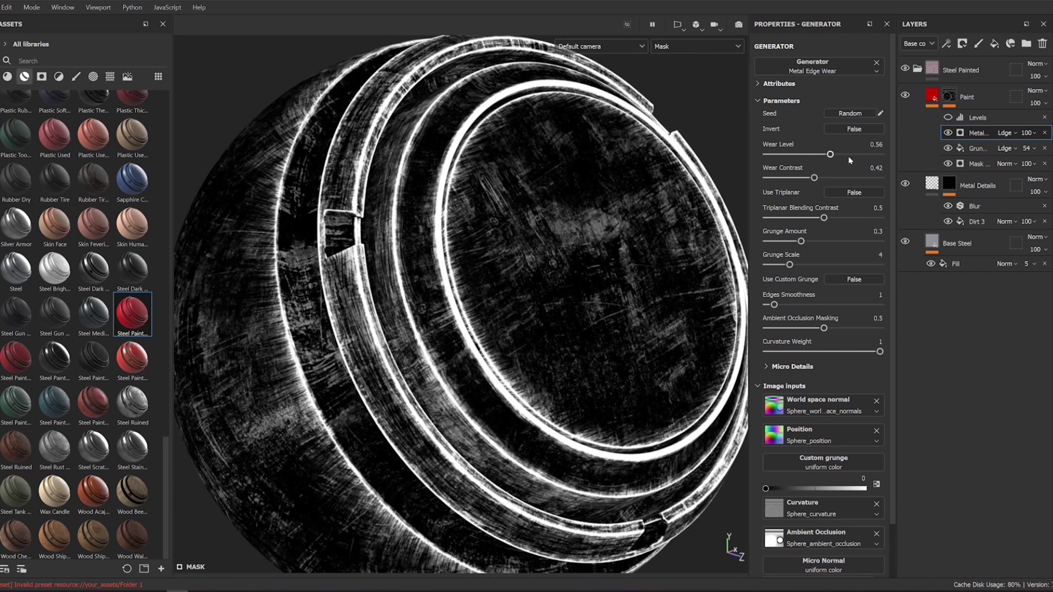
Adjust the Mask Editor's texture brightness, Texture 2 opacity, balance and contrast.
click(947, 165)
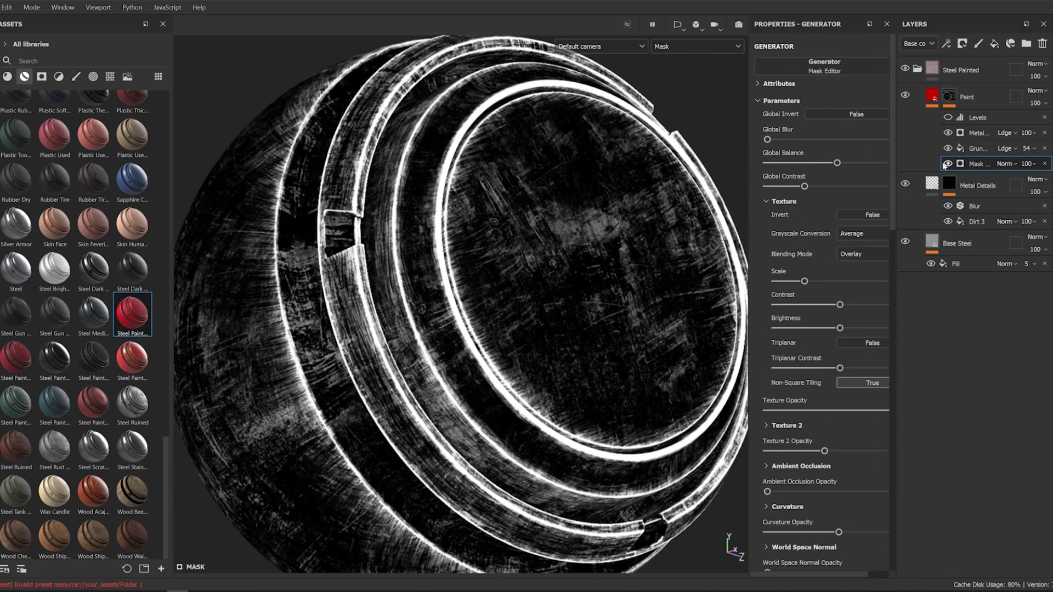
click(812, 327)
scroll(847, 308, down, 1)
click(784, 166)
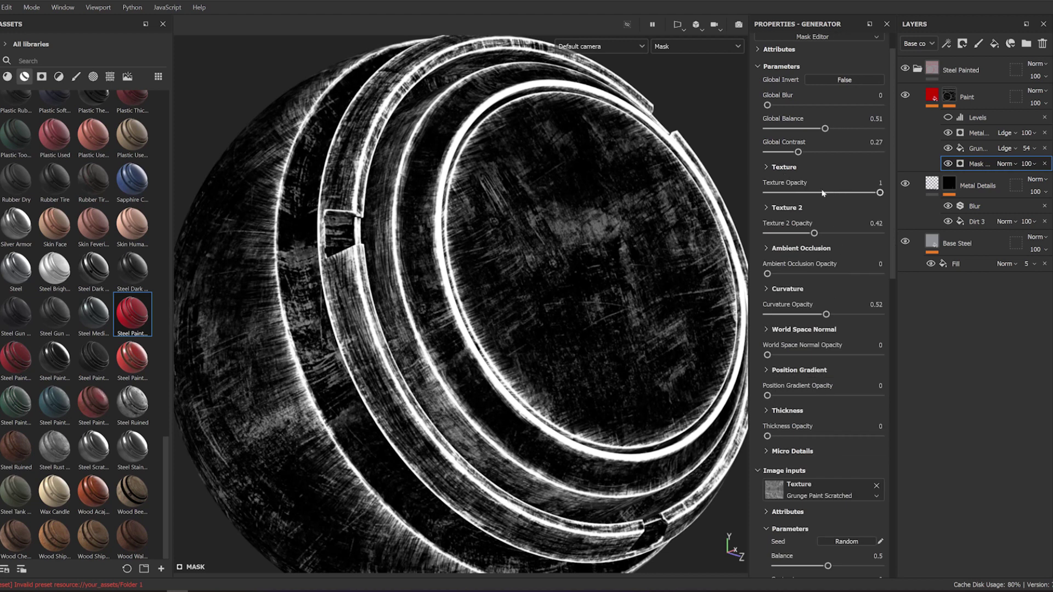
drag(809, 231, 777, 235)
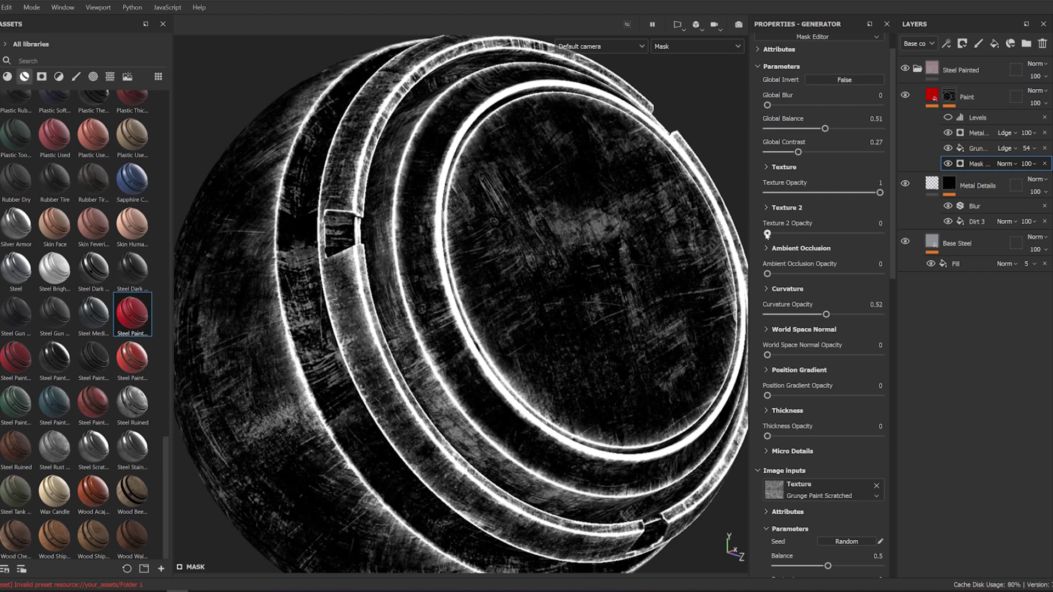
mouse_move(825, 129)
mouse_down()
mouse_move(845, 128)
mouse_move(858, 153)
mouse_up()
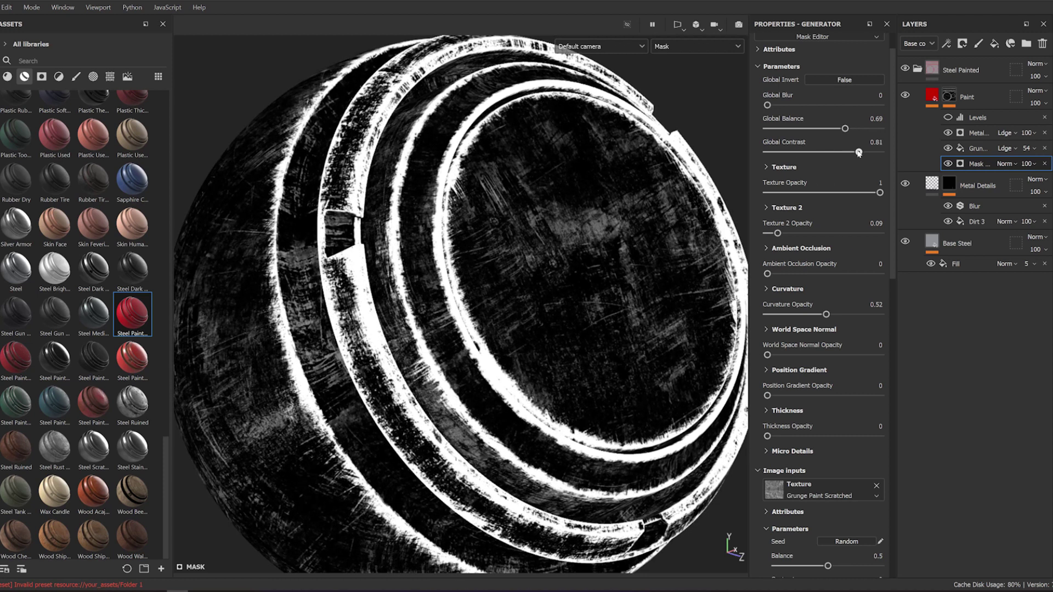
drag(845, 128, 853, 128)
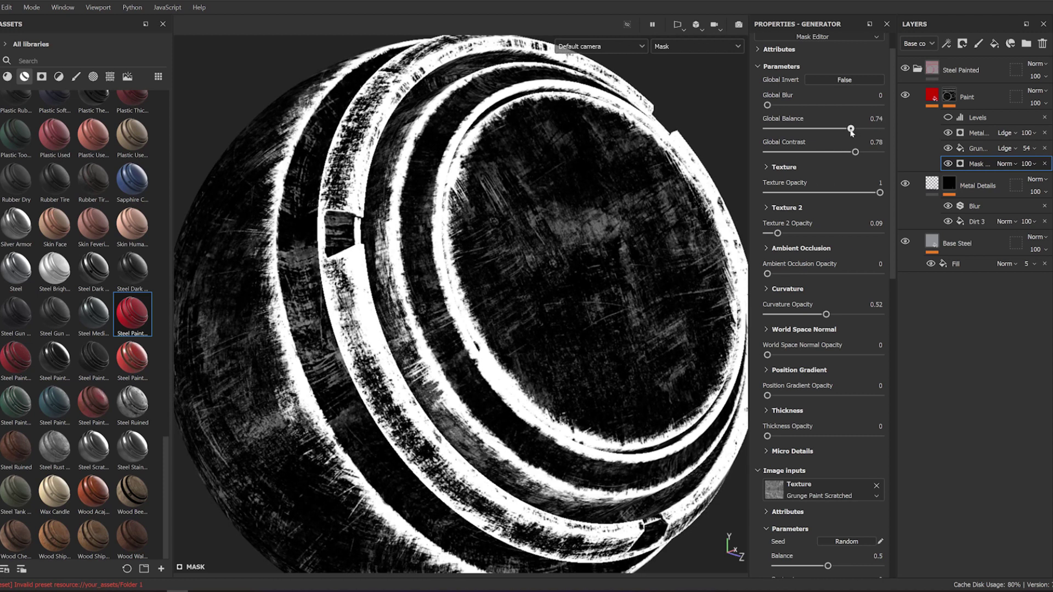
mouse_move(778, 233)
mouse_down()
mouse_move(822, 232)
mouse_move(790, 235)
mouse_up()
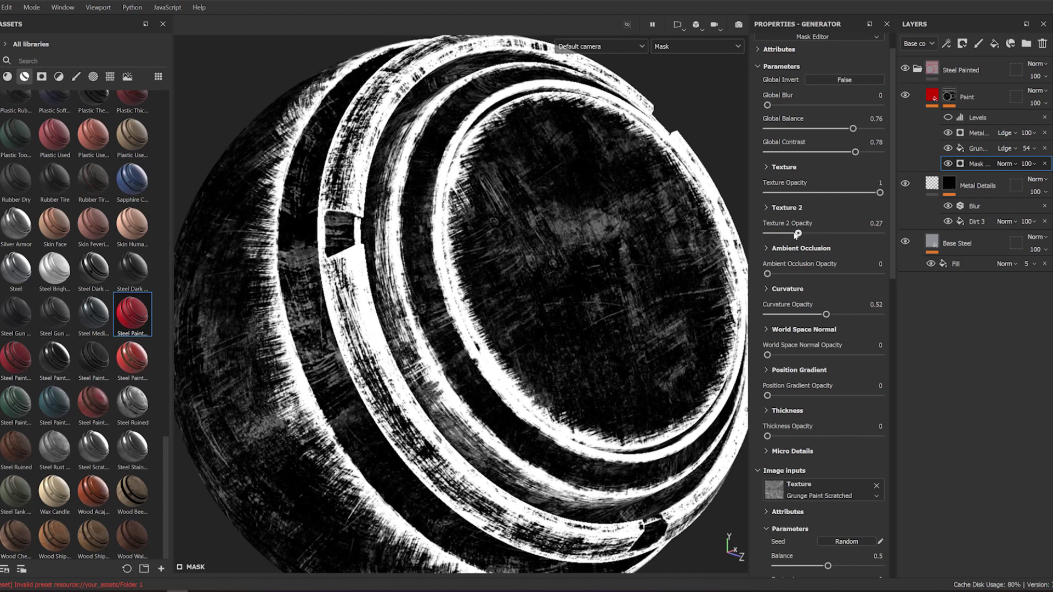
Rebalance edge wear, Mask Editor and grunge opacities, bringing grunge to 43, checking the material preview.
mouse_move(1026, 148)
mouse_down()
mouse_move(1049, 168)
mouse_move(1036, 184)
mouse_up()
drag(1026, 133, 1045, 157)
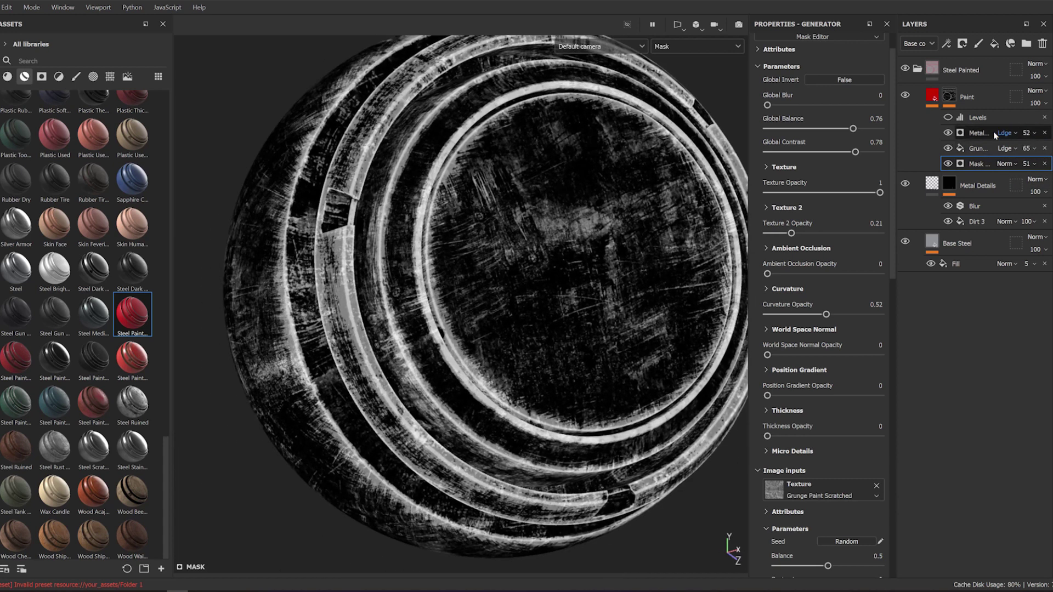
click(978, 118)
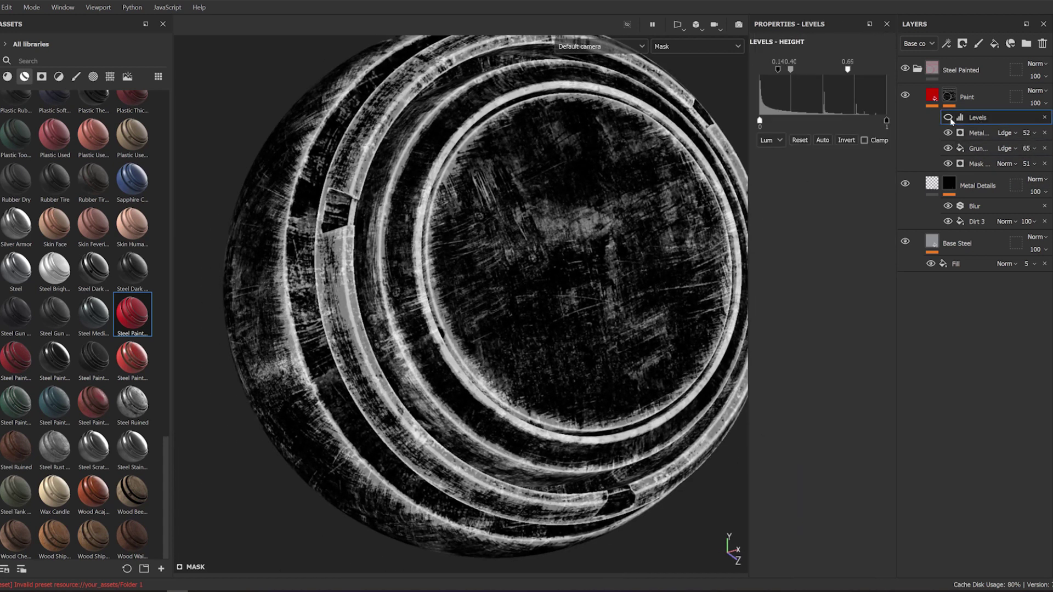
key(m)
mouse_move(602, 192)
alt+mouse_down()
mouse_move(719, 150)
mouse_move(658, 170)
alt+mouse_up()
key(m)
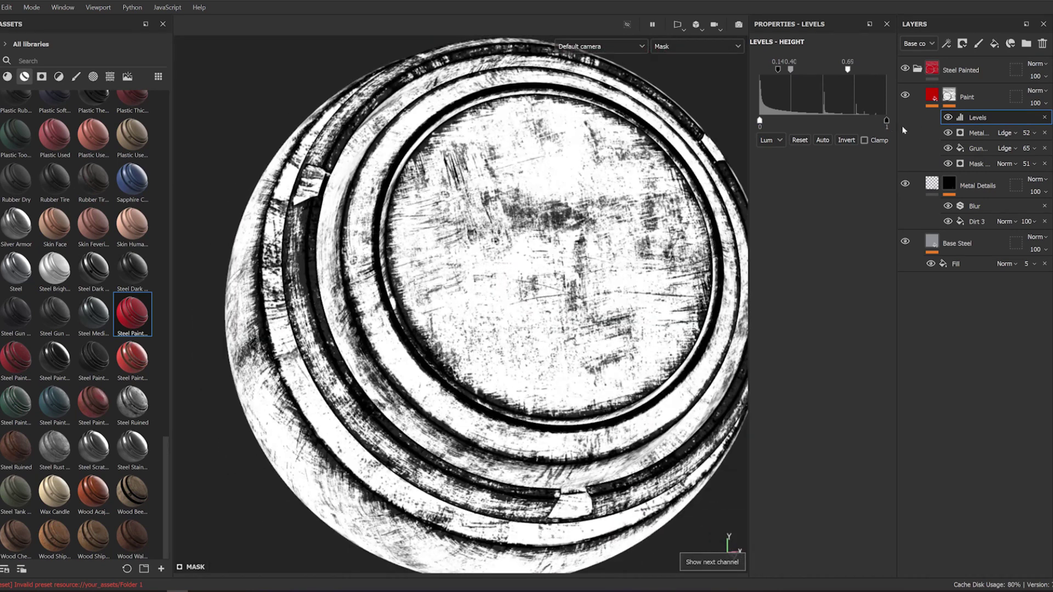
drag(1034, 138, 1034, 154)
alt+drag(603, 274, 549, 297)
Add a fill to the paint mask using Grunge Scratches Rough as its grayscale.
right_click(939, 121)
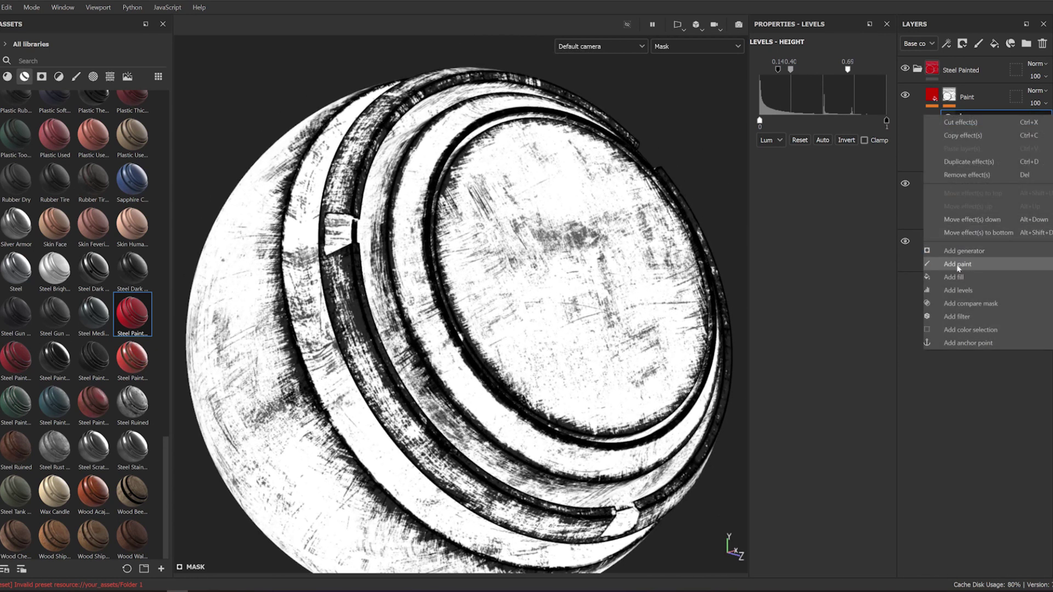
click(955, 277)
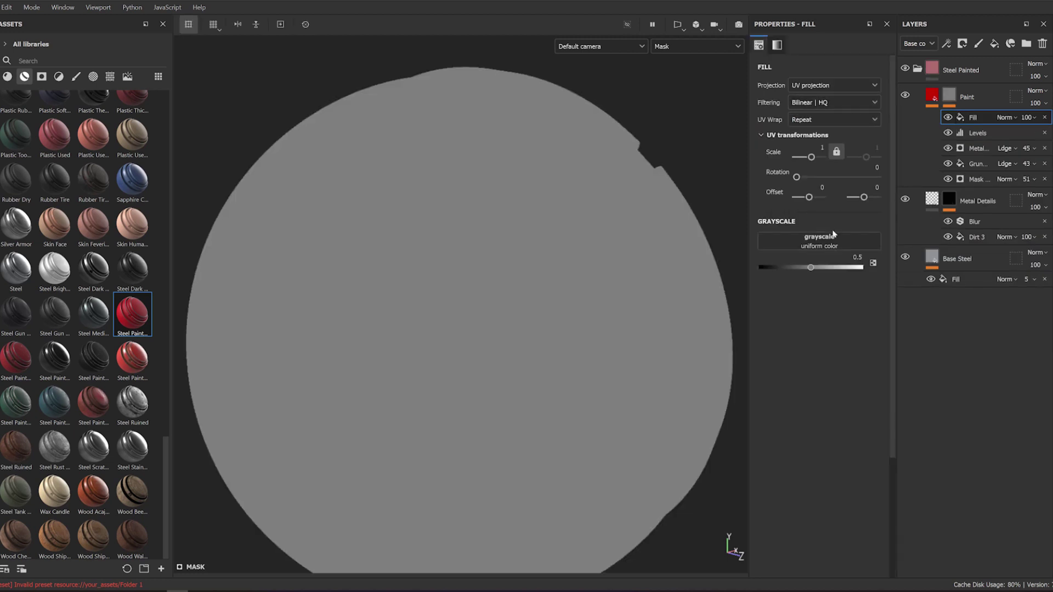
click(838, 248)
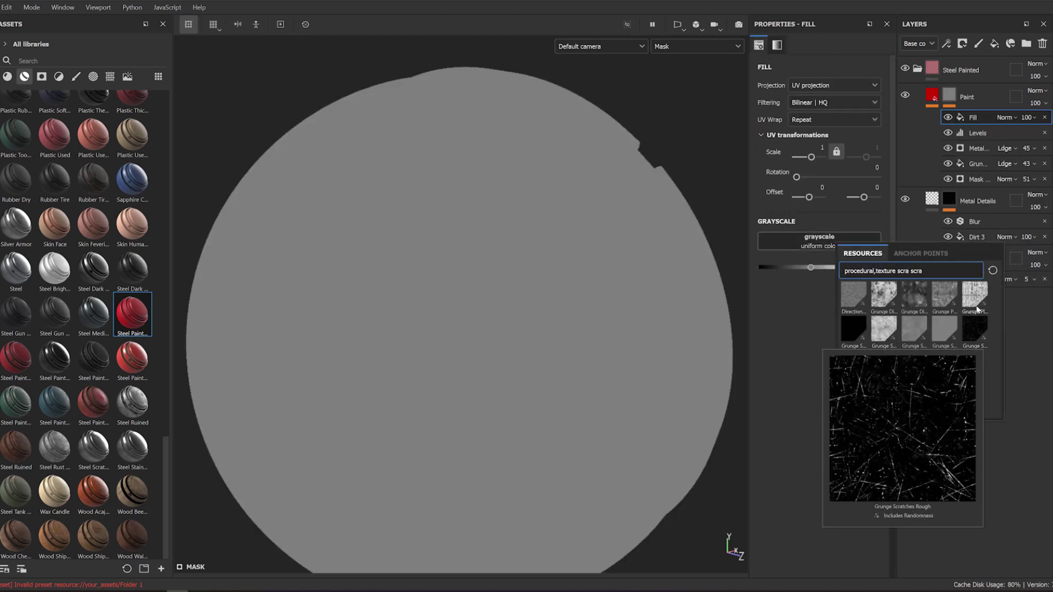
click(984, 343)
scroll(802, 394, up, 3)
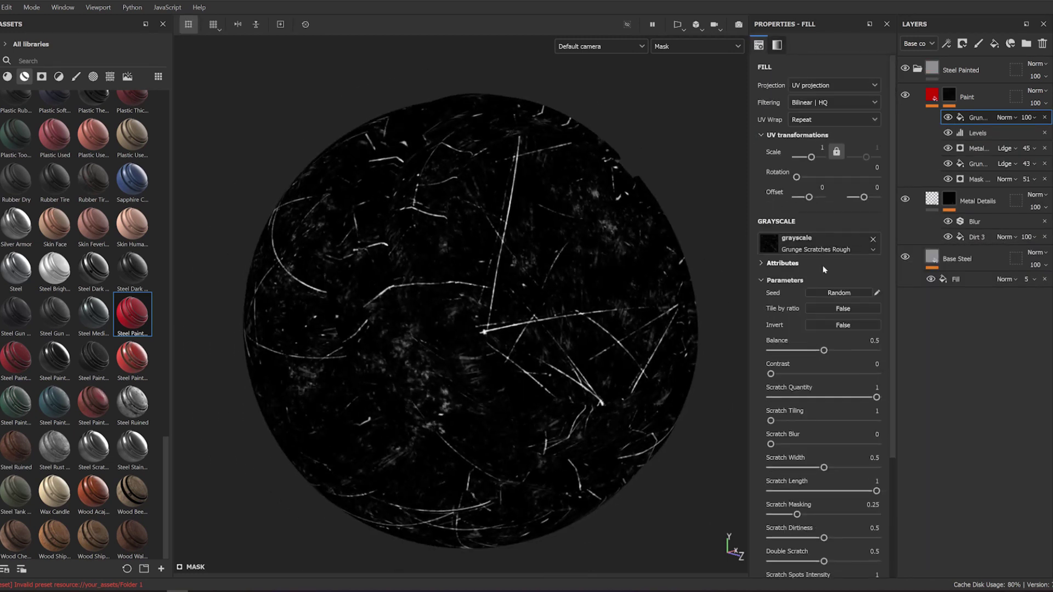
scroll(818, 396, down, 1)
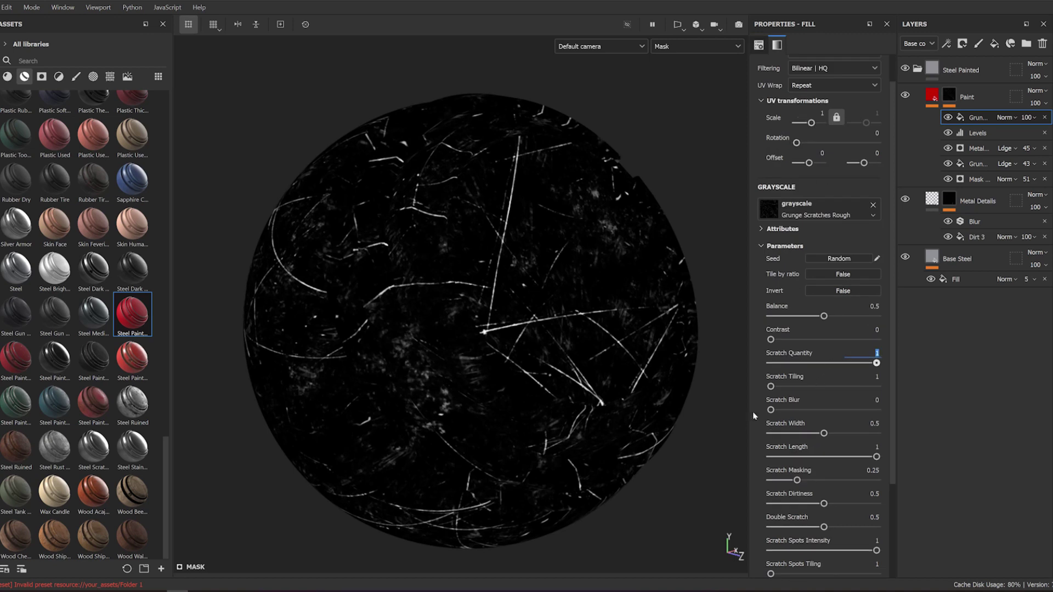
Set Scratch Tiling to 4, Dust Intensity to 0, and lower scratch spots intensity.
drag(818, 387, 832, 389)
scroll(817, 428, down, 3)
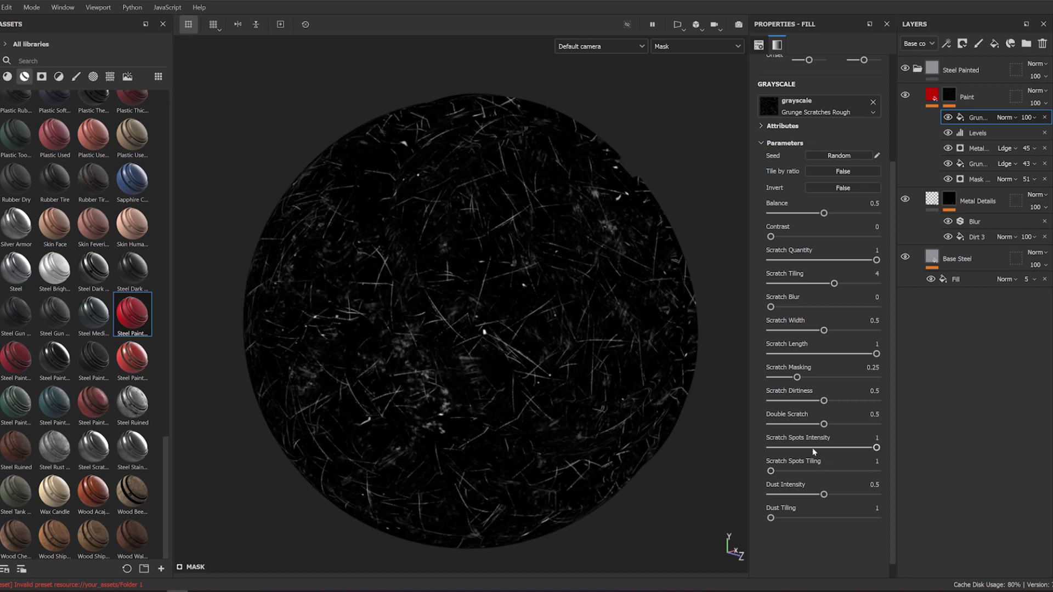
drag(809, 497, 768, 496)
drag(876, 448, 775, 447)
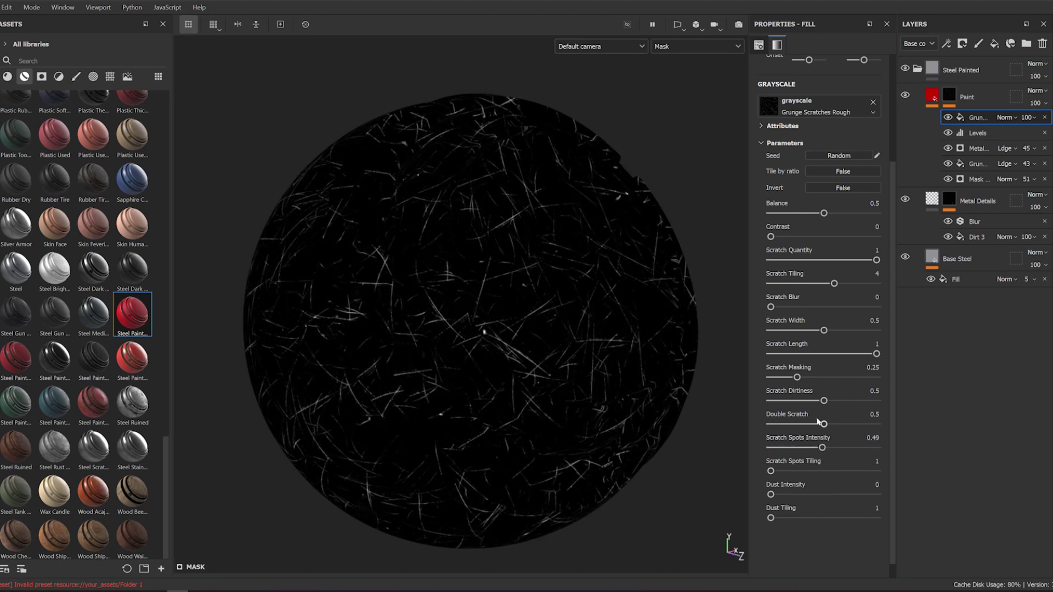
scroll(585, 247, up, 2)
scroll(585, 247, up, 3)
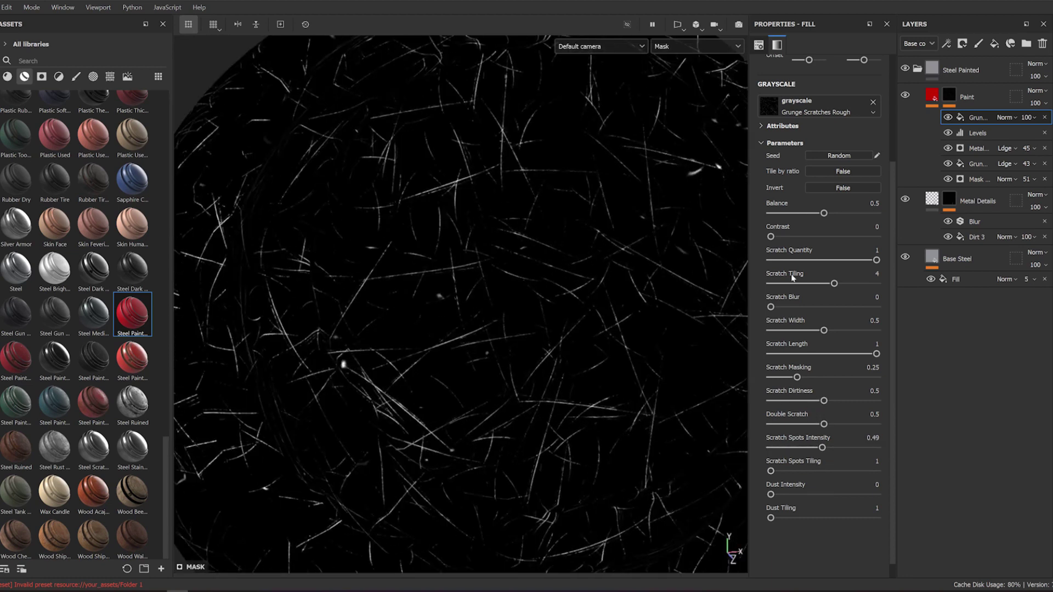
Set Scratch Width 0.02 and Balance 0.51, and blend the scratches fill Linear dodge.
drag(809, 331, 787, 331)
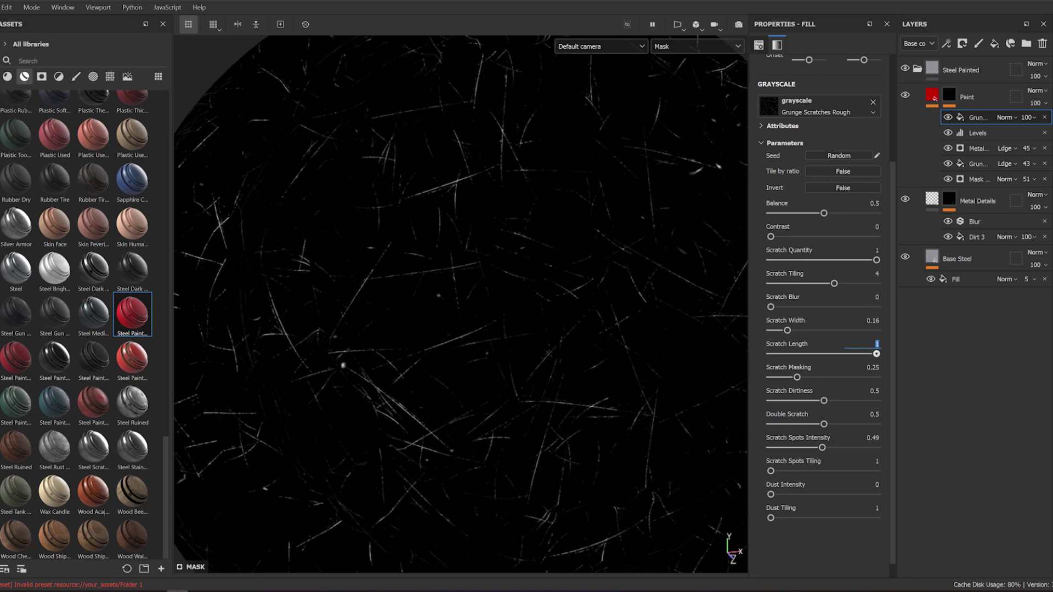
key(Return)
click(788, 331)
click(844, 214)
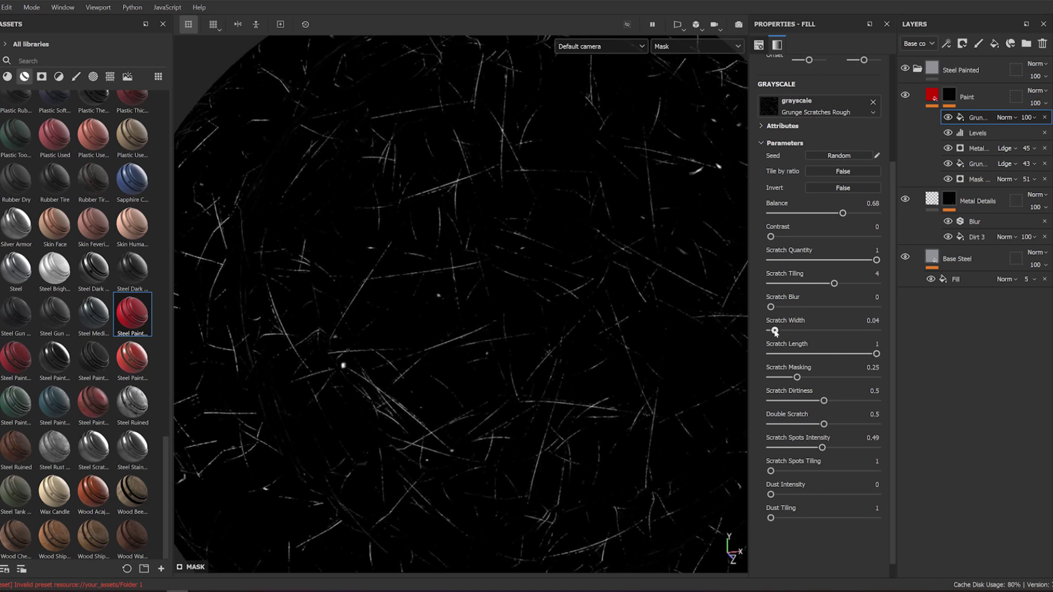
click(825, 213)
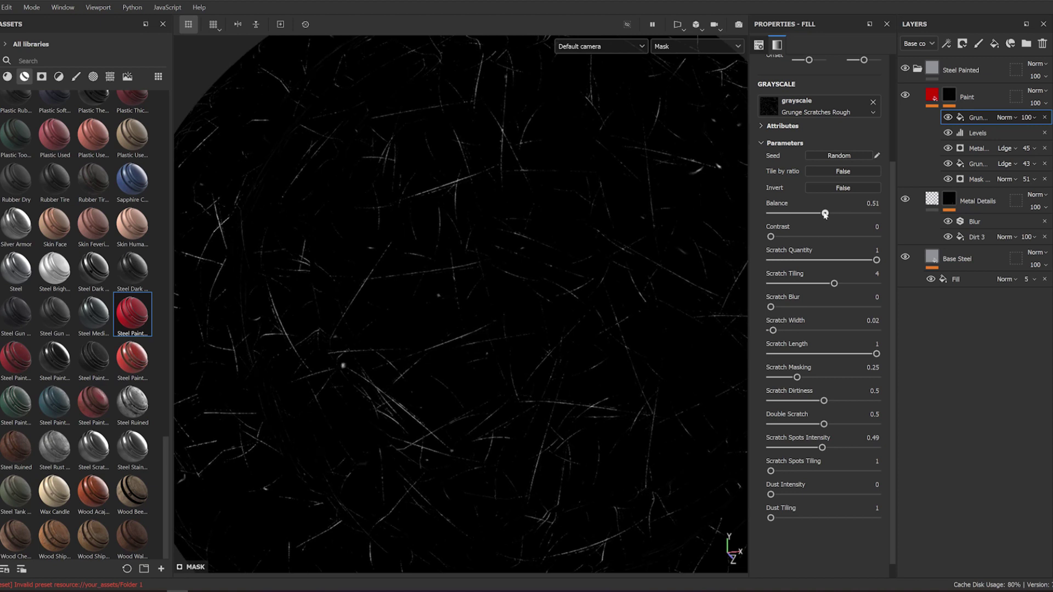
click(1007, 117)
click(1015, 237)
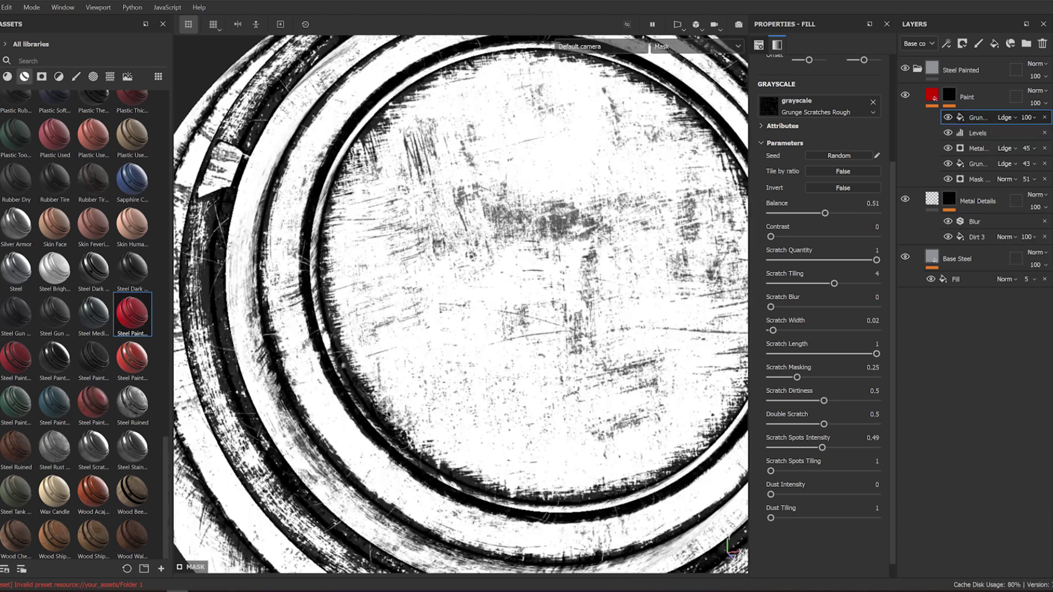
Invert the scratch texture, multiply it over the mask, and make scratches larger with lower balance.
click(843, 187)
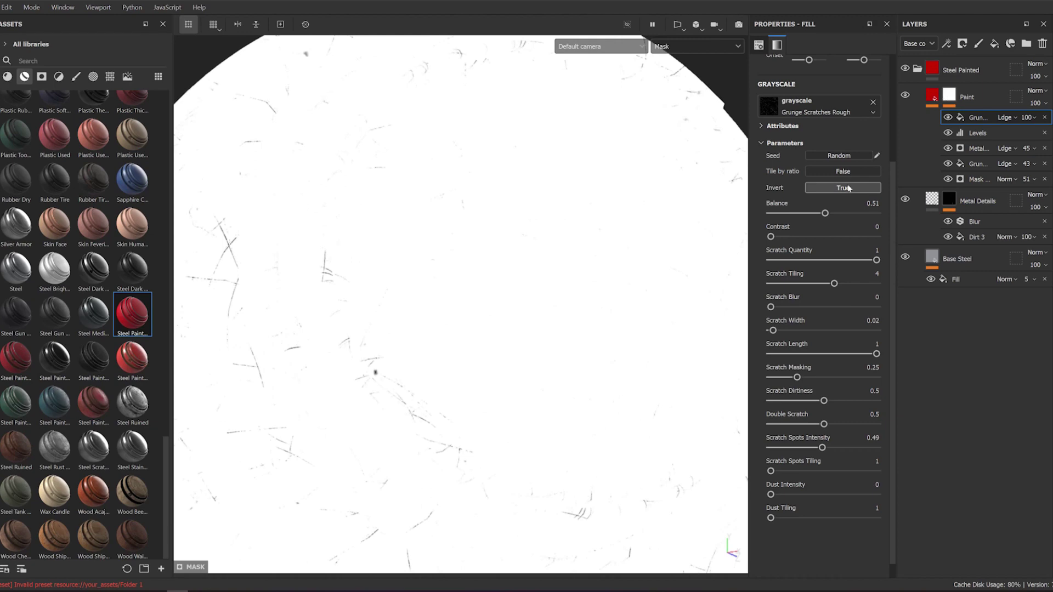
click(1007, 117)
click(1014, 164)
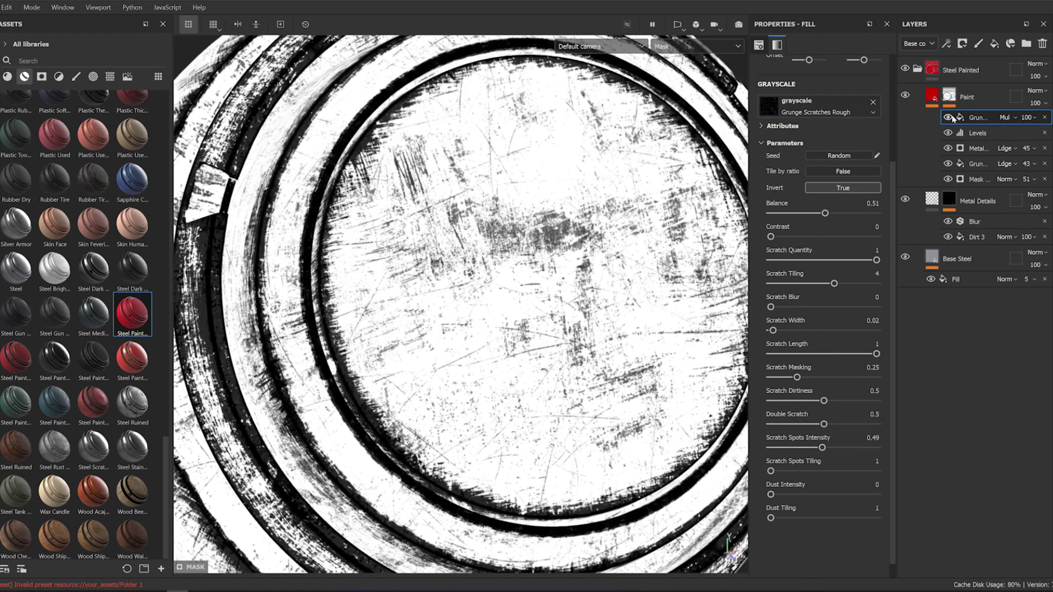
mouse_move(640, 161)
alt+mouse_down()
mouse_move(596, 160)
mouse_move(554, 175)
alt+mouse_up()
drag(824, 213, 868, 214)
click(854, 217)
drag(843, 289, 805, 292)
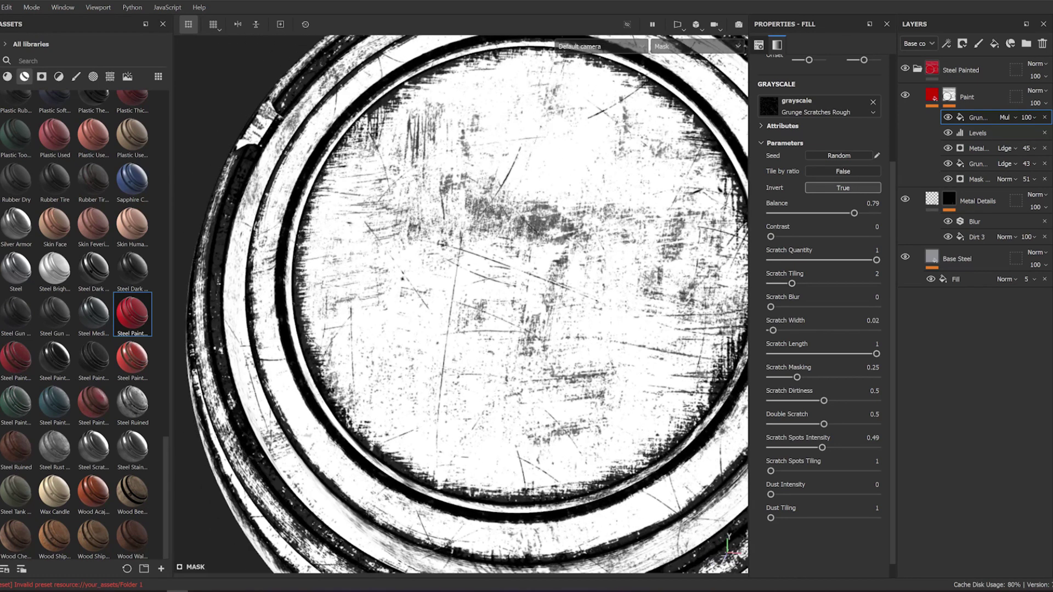
mouse_move(604, 274)
alt+mouse_down()
mouse_move(747, 181)
mouse_move(630, 231)
alt+mouse_up()
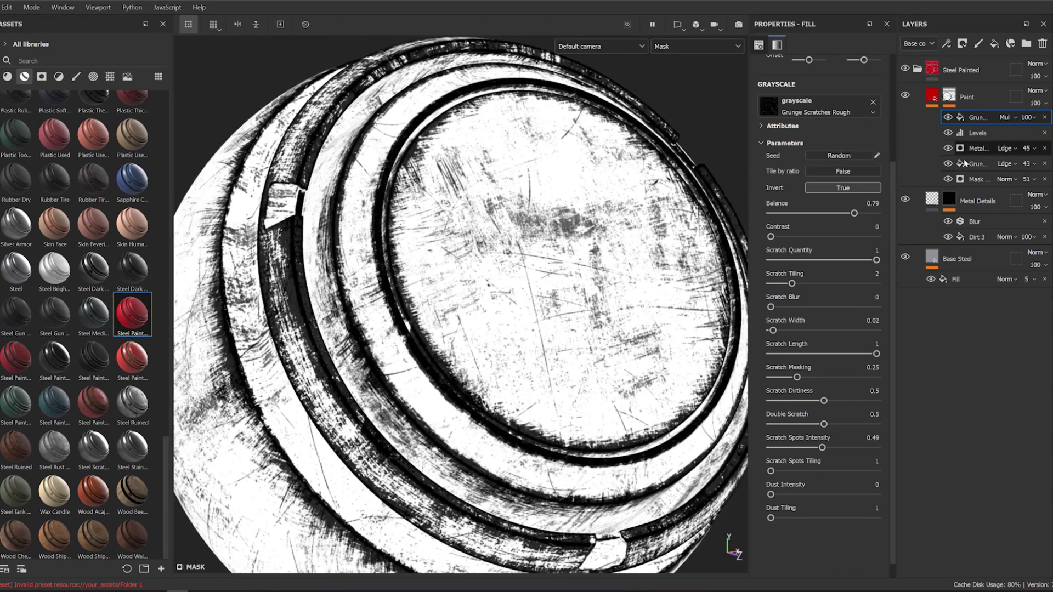
Set the Metal Edge Wear layer to Subtract blending at 100 opacity.
click(965, 163)
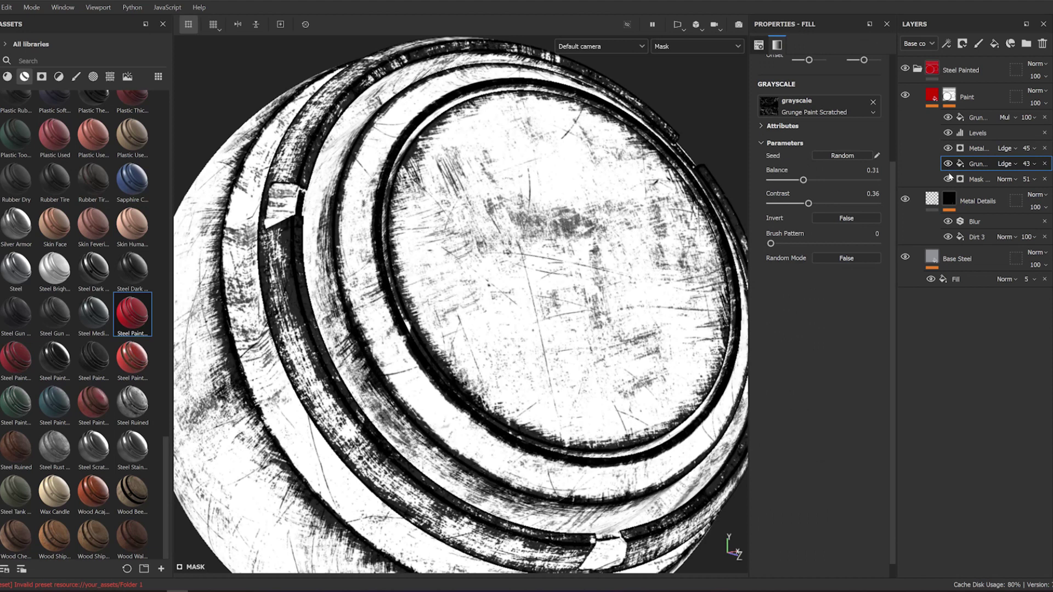
scroll(820, 164, up, 3)
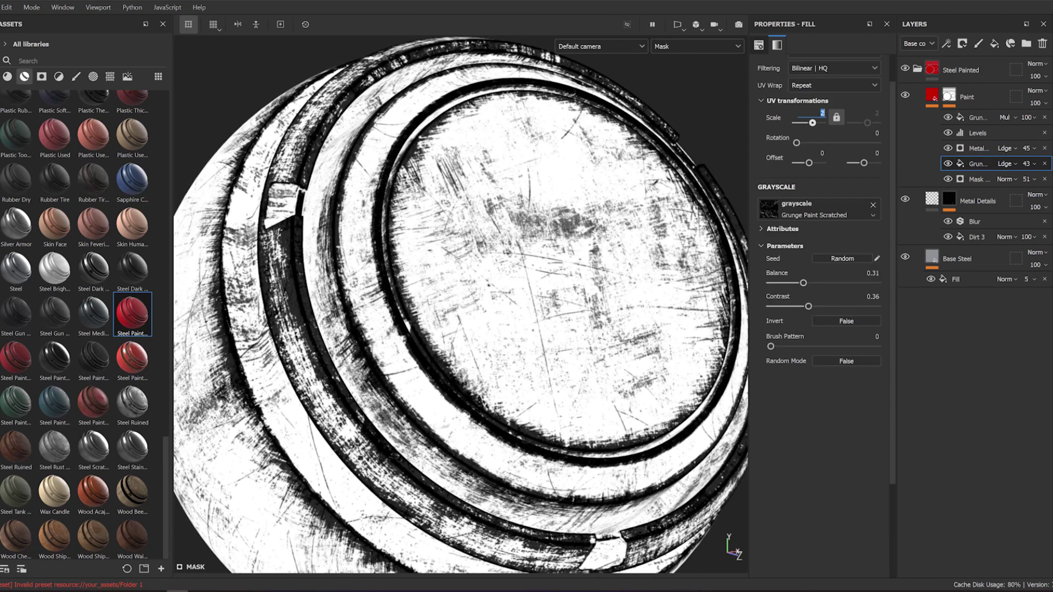
click(979, 179)
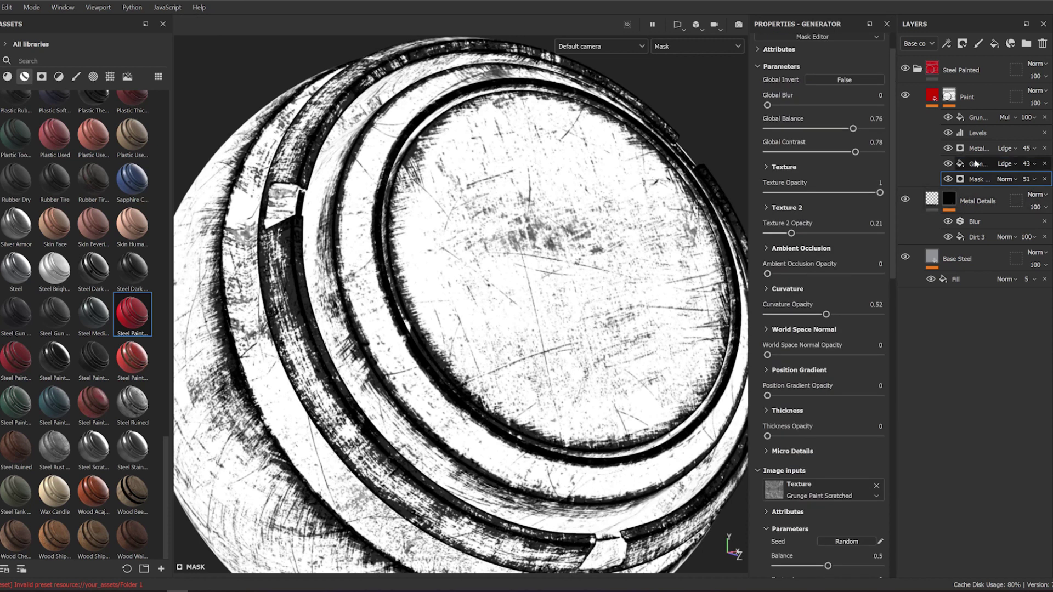
click(952, 149)
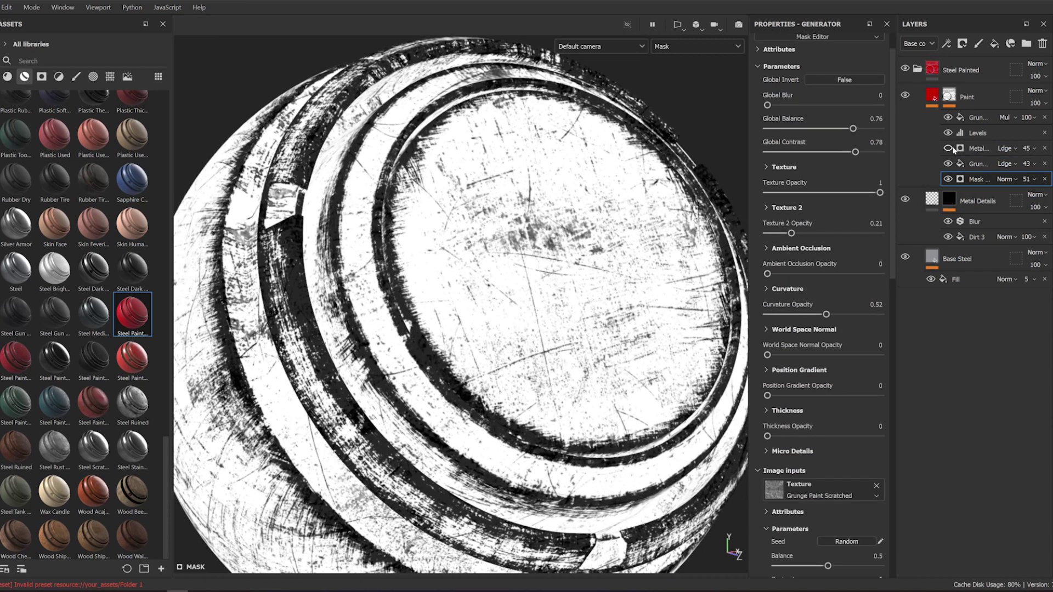
click(952, 149)
click(979, 148)
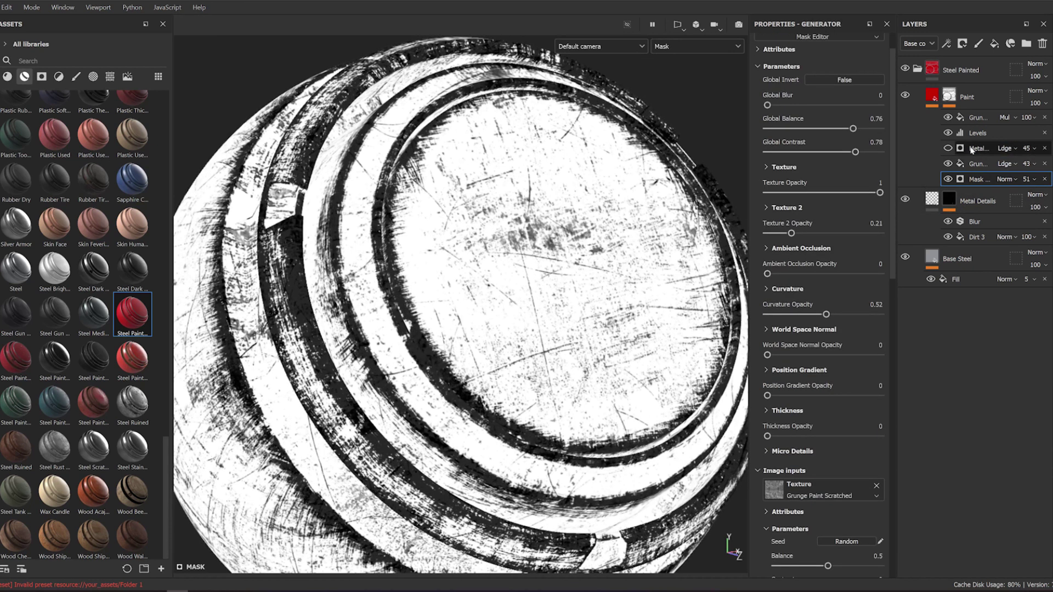
click(1007, 148)
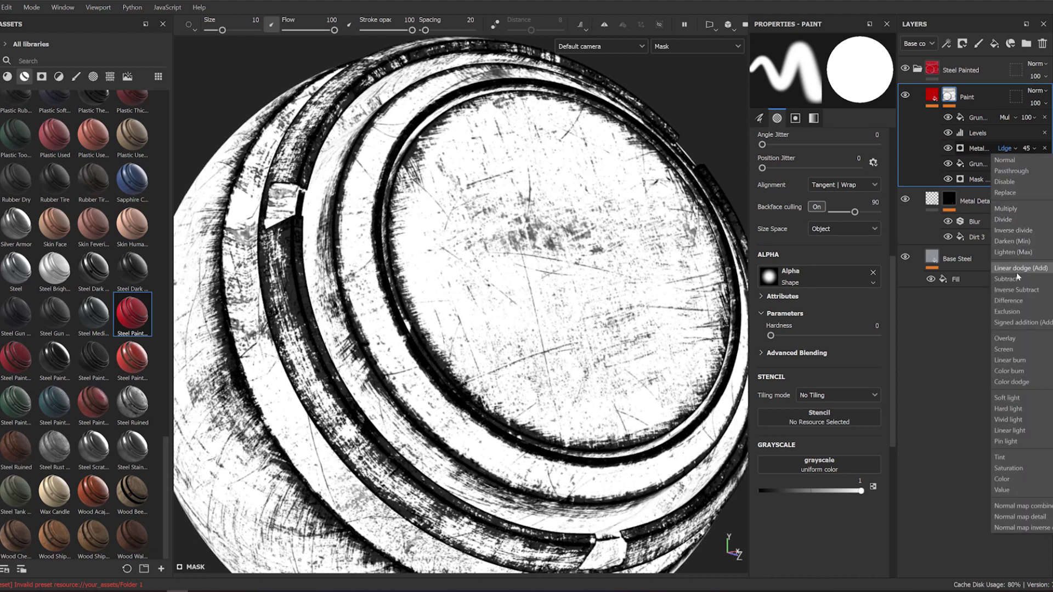
click(1012, 279)
drag(1026, 148, 1045, 148)
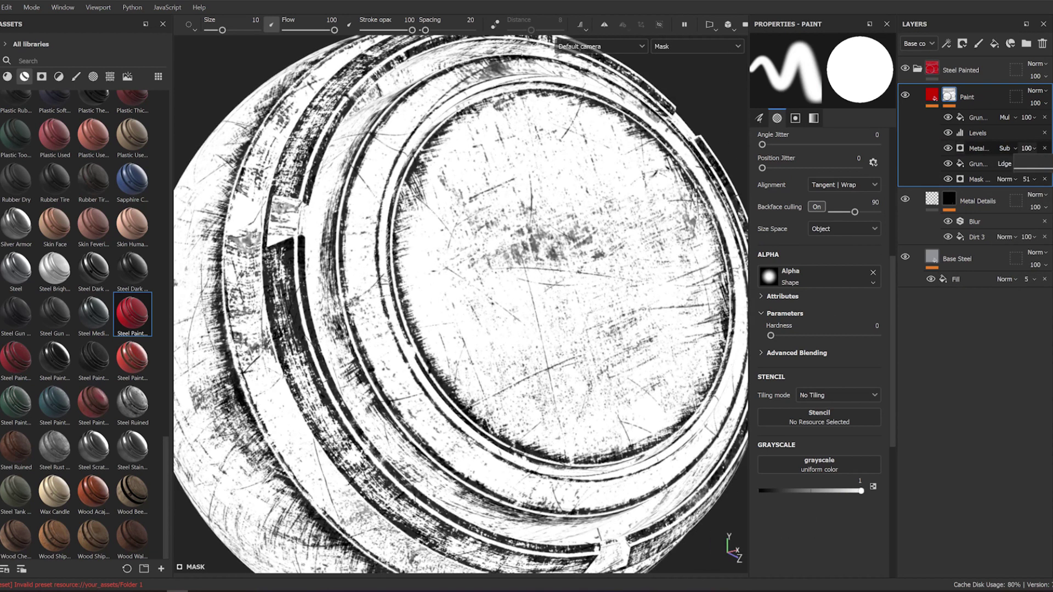
mouse_move(630, 230)
alt+mouse_down()
mouse_move(576, 184)
mouse_move(603, 186)
alt+mouse_up()
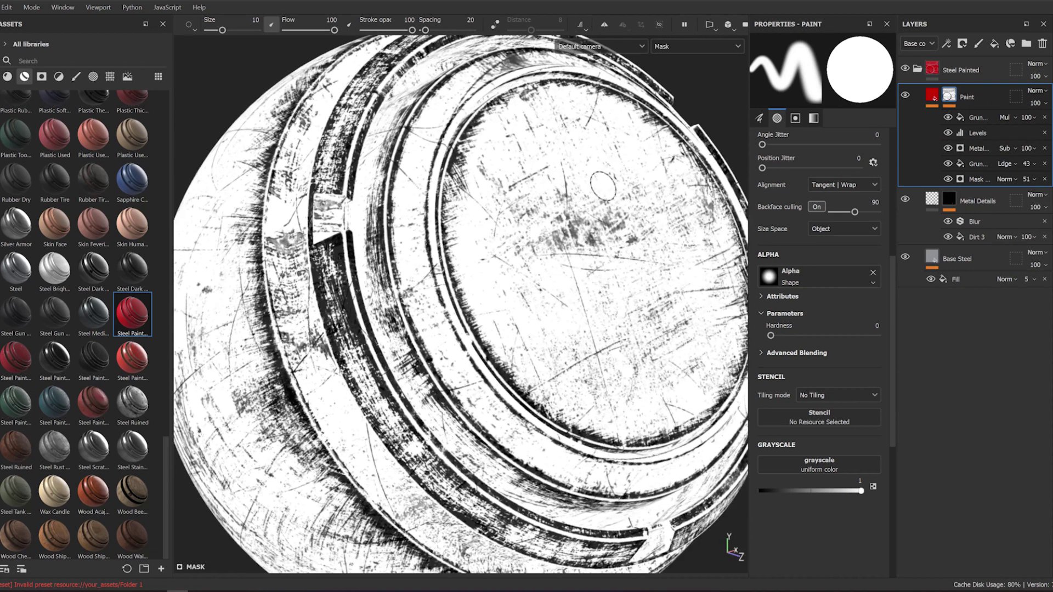
Set Metal Edge Wear Grunge Scale to 1 and Grunge Amount to about 0.66.
click(978, 148)
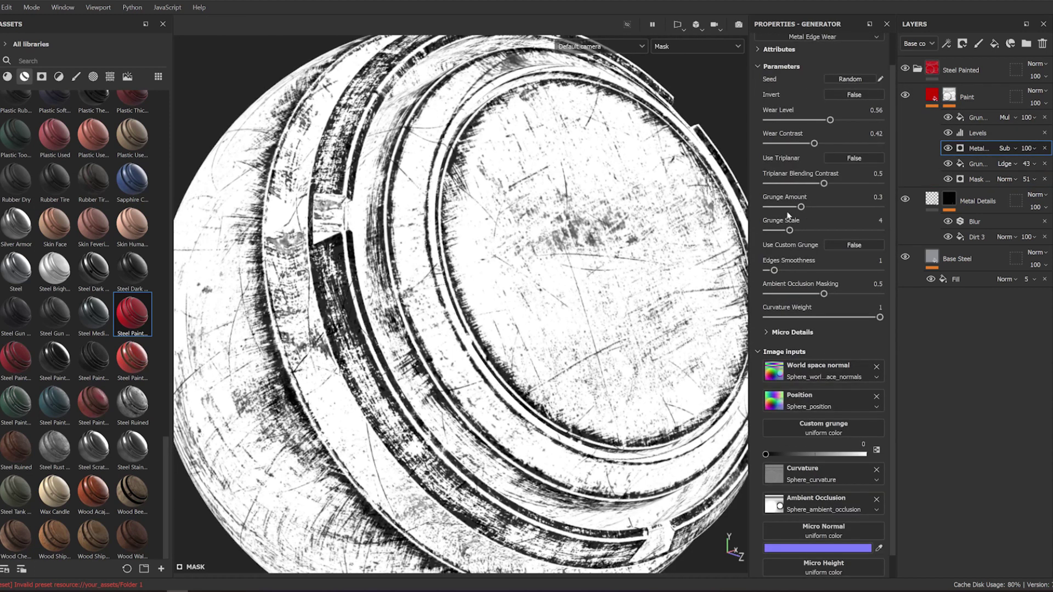
click(845, 208)
drag(845, 209, 767, 231)
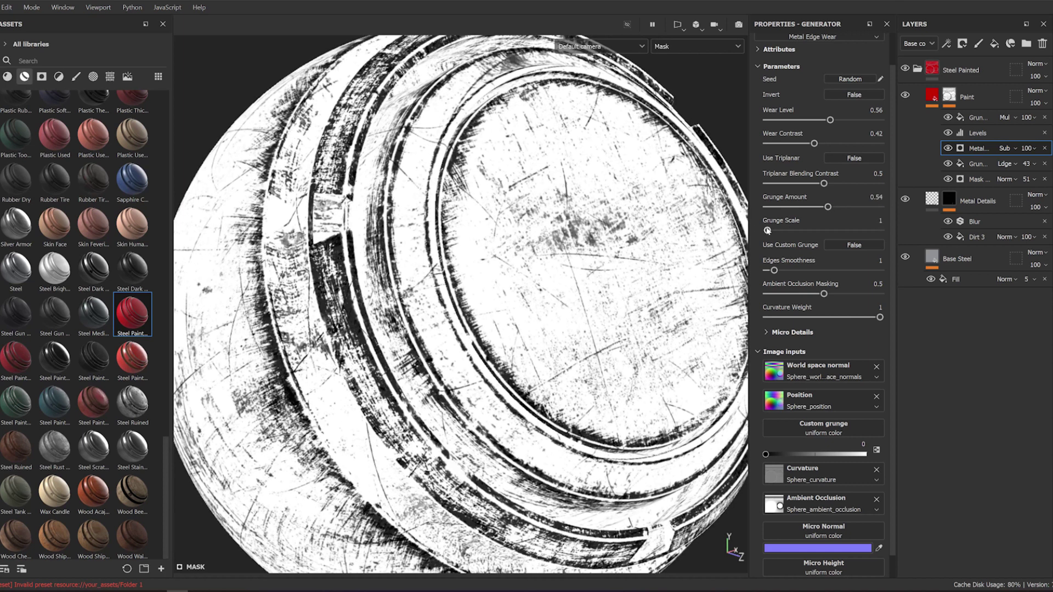
drag(827, 208, 841, 208)
Raise the grunge fill opacity to 52 with UV Scale 3, and lower Mask Editor opacity.
click(1019, 164)
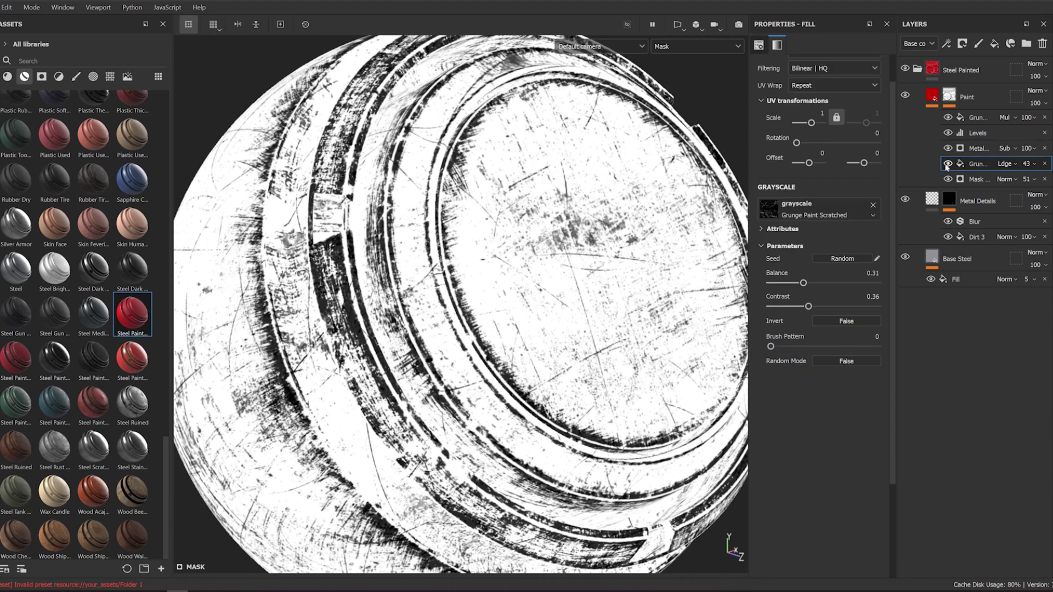
drag(1019, 163, 1042, 184)
key(m)
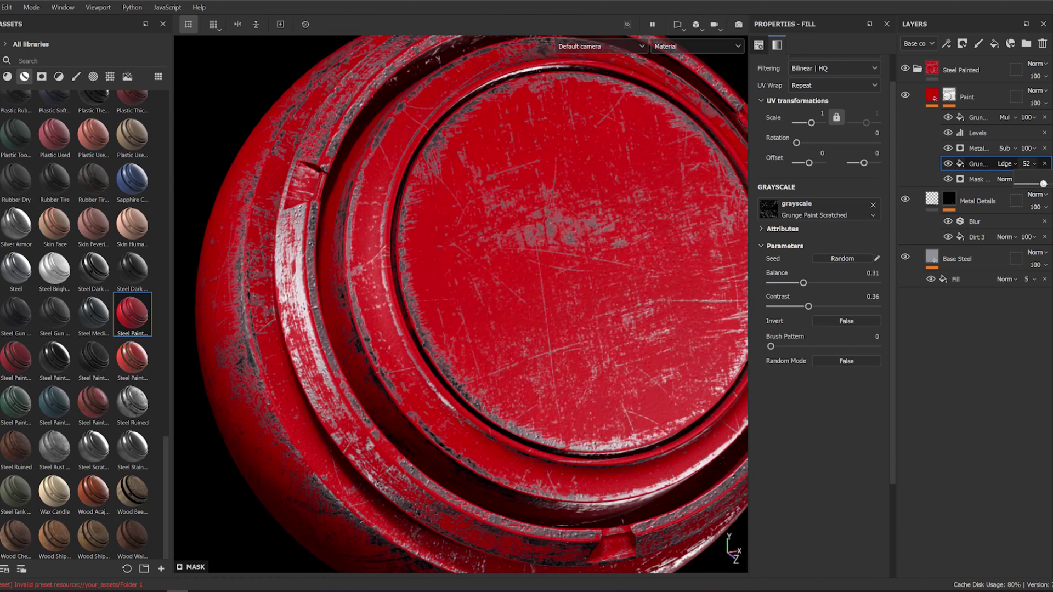
key(m)
drag(823, 114, 826, 114)
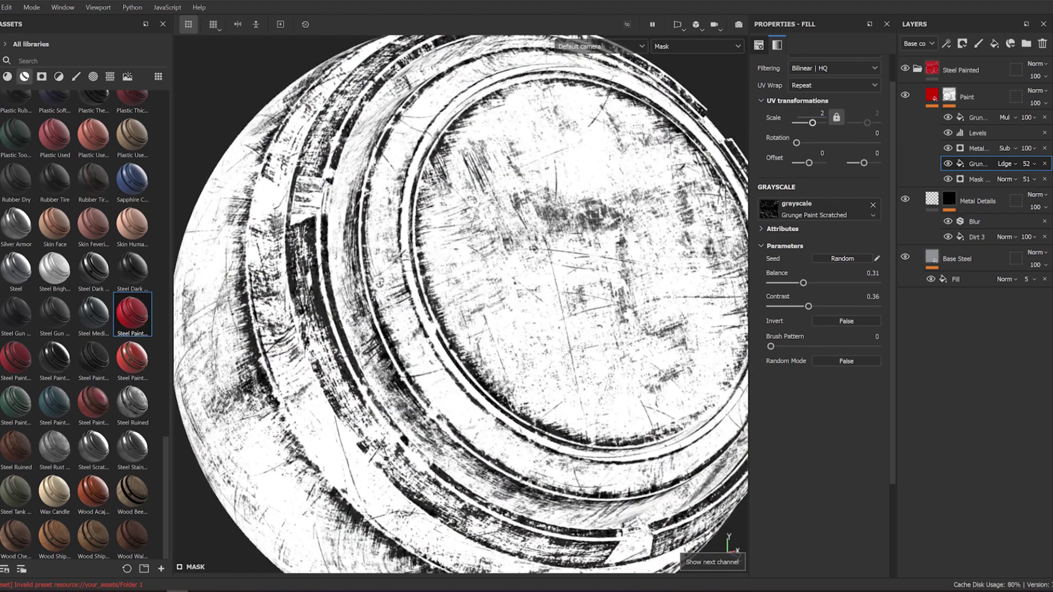
key(m)
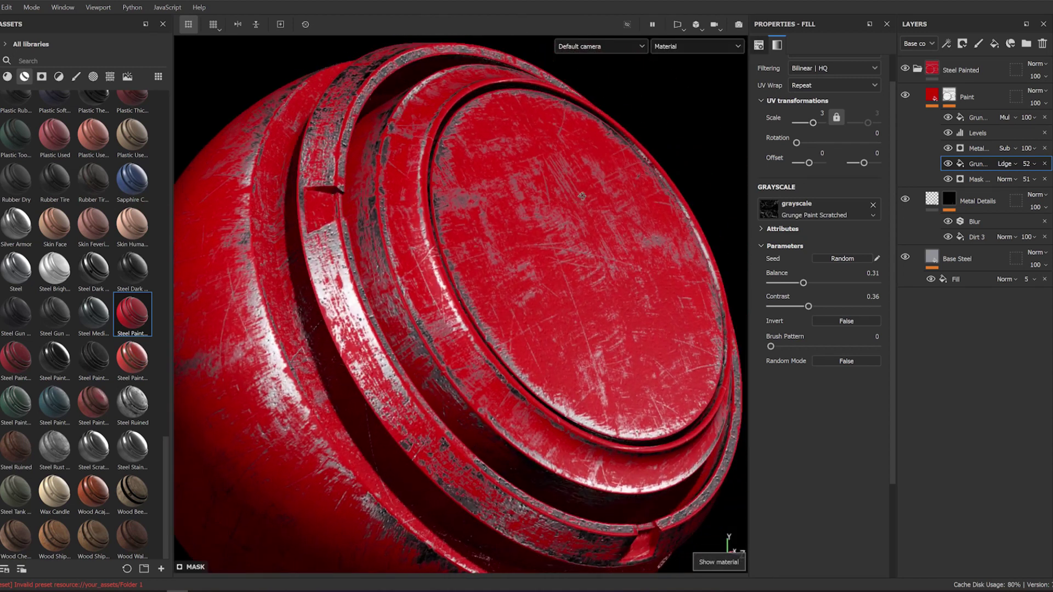
alt+drag(582, 195, 617, 148)
key(m)
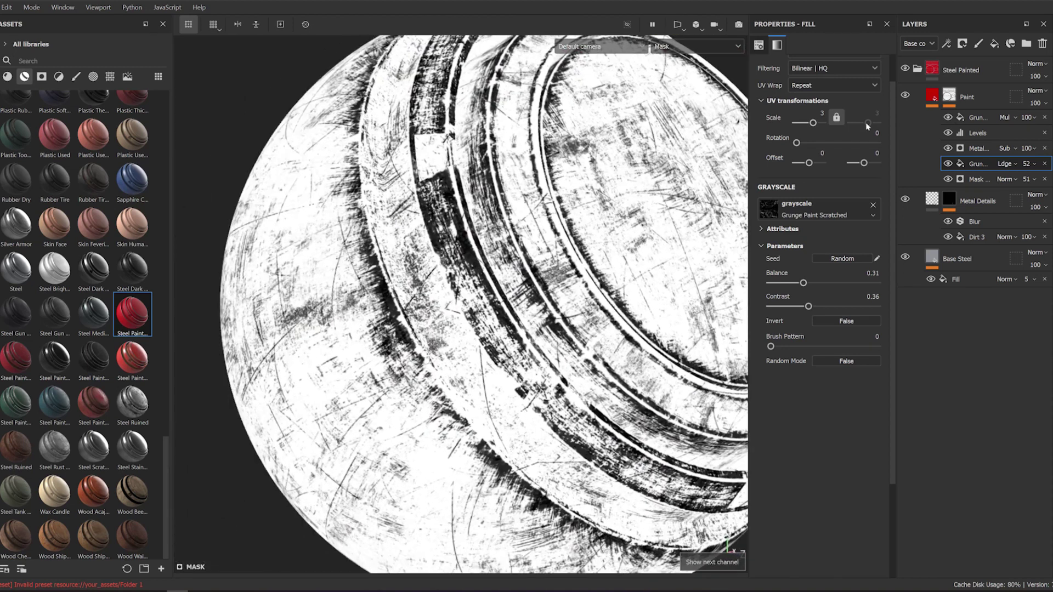
click(1027, 182)
drag(1043, 200, 1042, 201)
Lower Mask Editor Texture 2 Opacity to 0.15 and raise scratch Angle Random to 0.17.
scroll(814, 202, down, 2)
scroll(815, 203, up, 3)
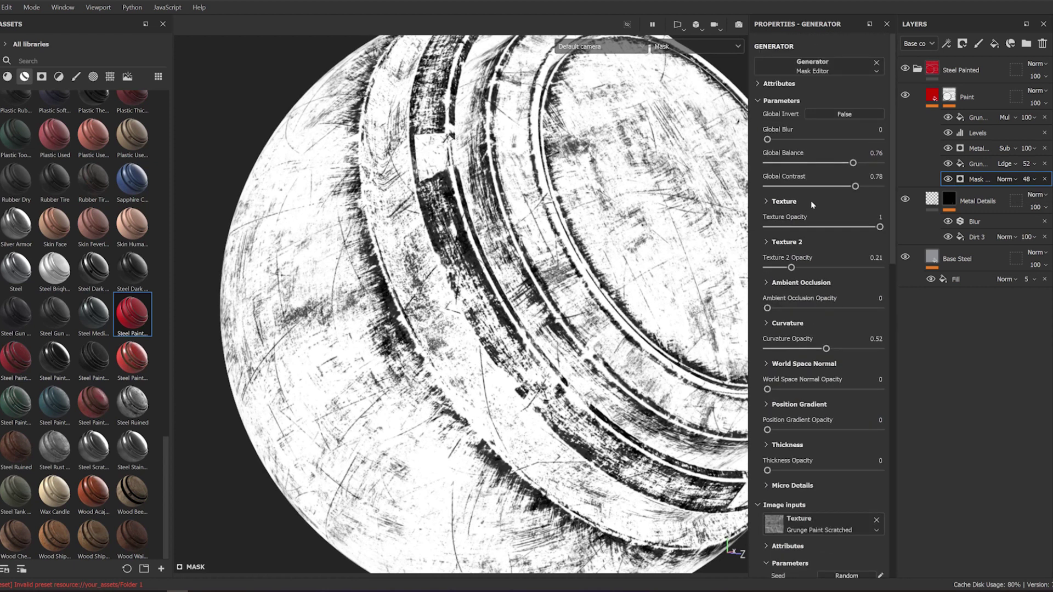
drag(788, 272, 785, 270)
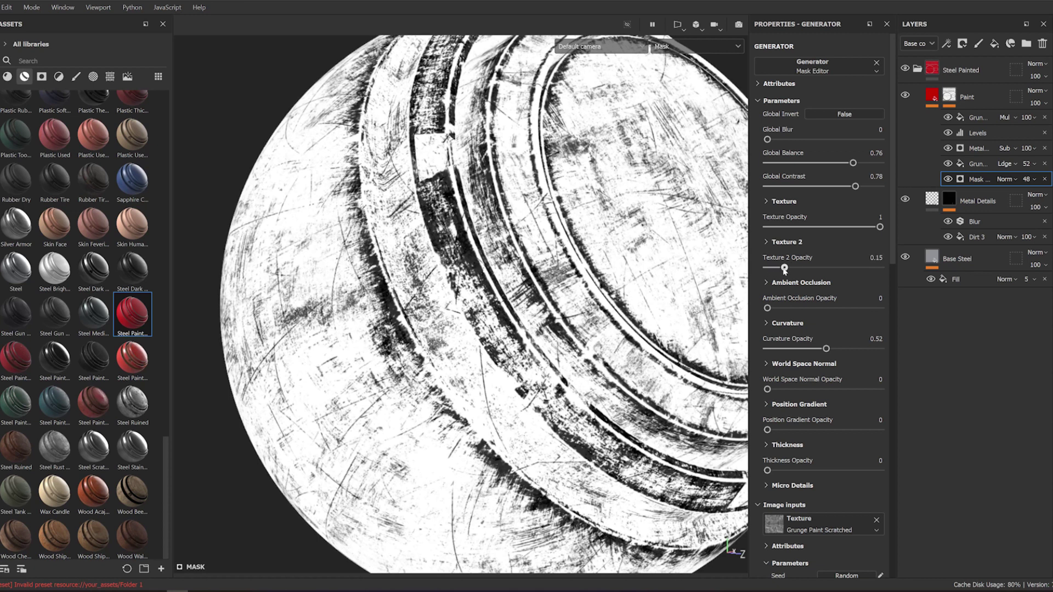
scroll(785, 270, down, 2)
scroll(787, 329, down, 2)
scroll(790, 384, down, 2)
scroll(792, 434, down, 2)
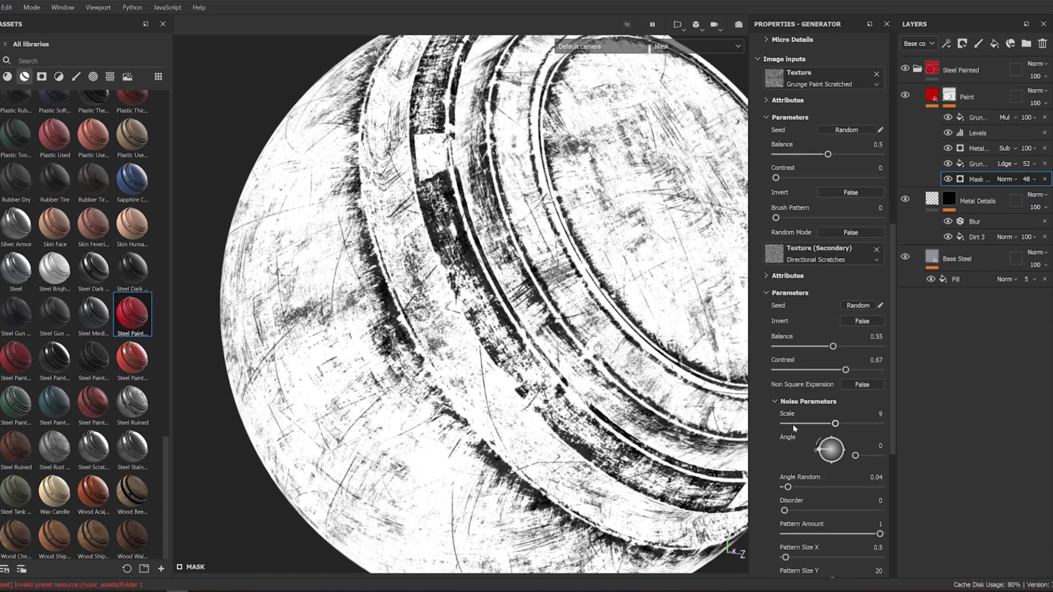
drag(790, 489, 802, 489)
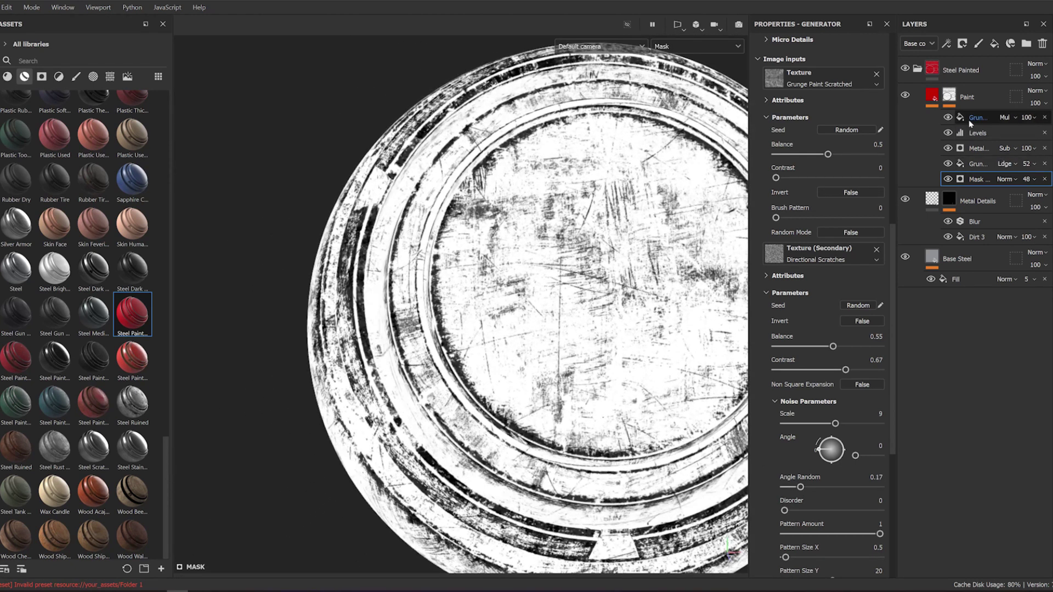
click(970, 122)
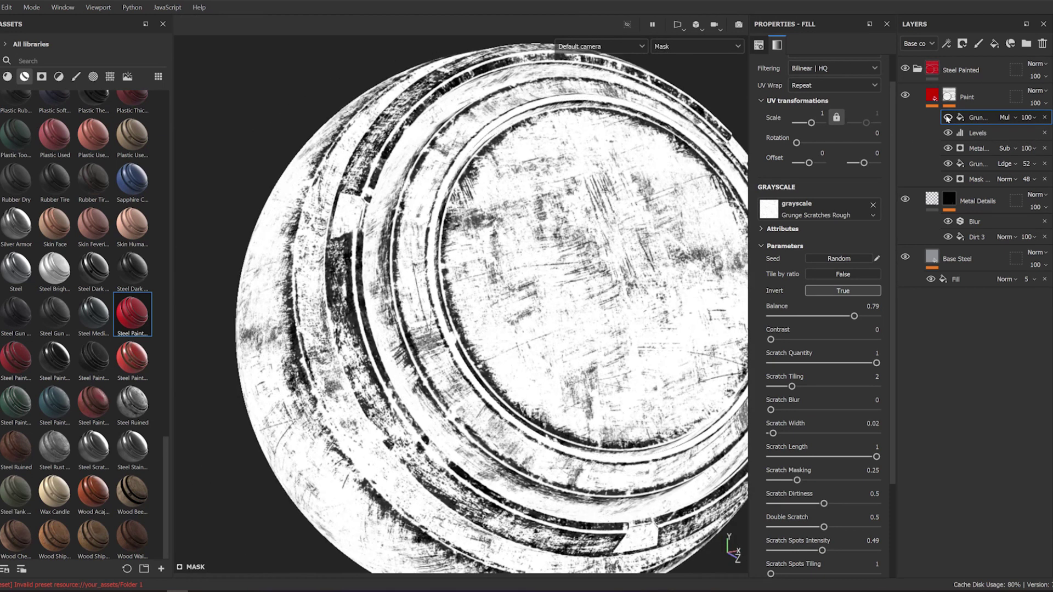
Add an anchor point named 'scratch base' above the grunge layer.
right_click(948, 118)
click(979, 349)
text(scratch base)
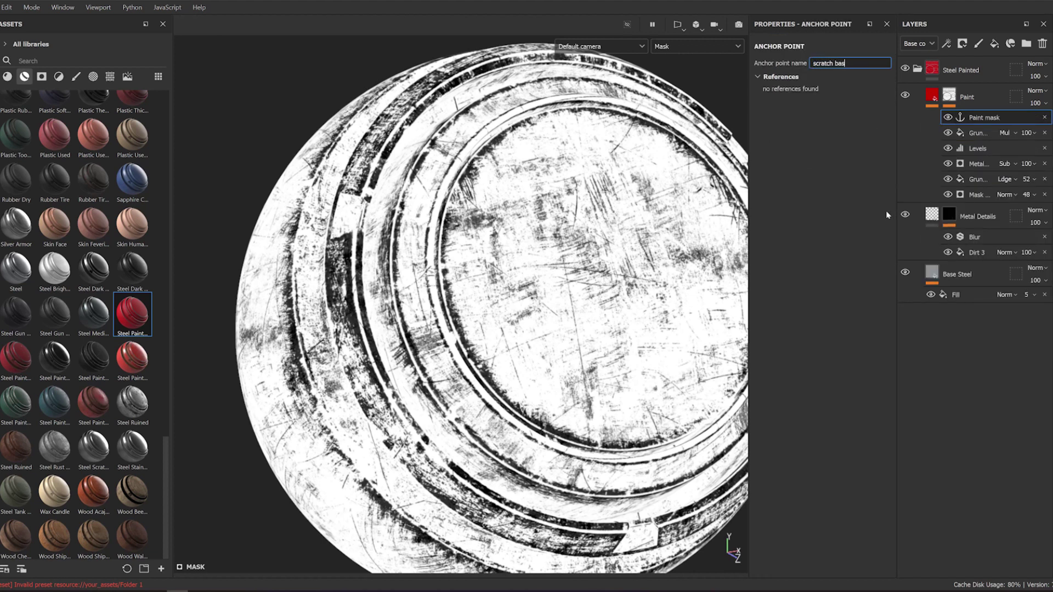
Add a new renamed fill above the anchor and assign Grunge Scratches Rough as its grayscale.
right_click(972, 118)
click(976, 301)
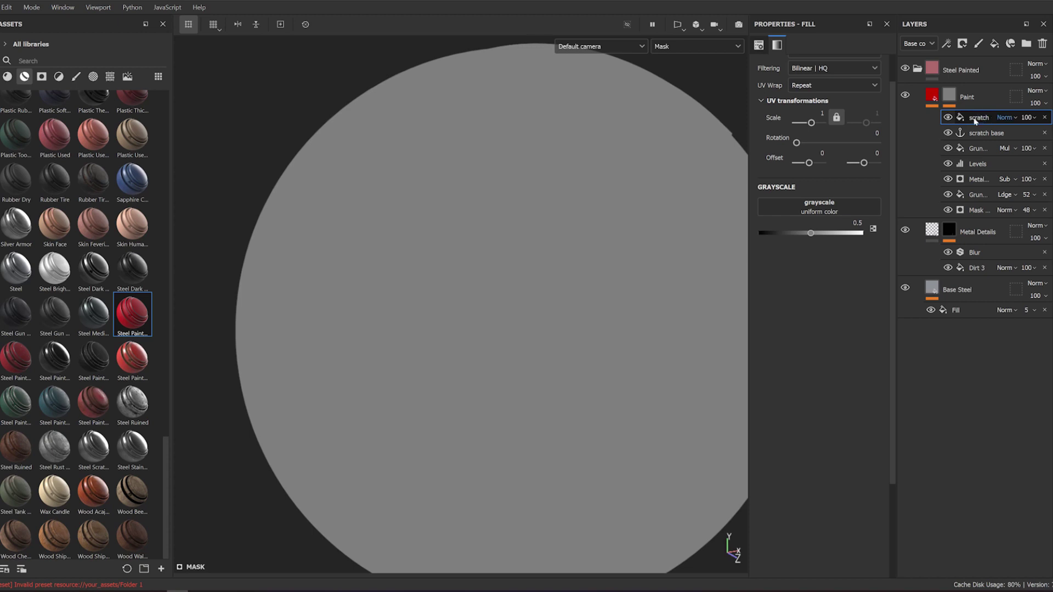
double_click(987, 119)
right_click(974, 125)
click(835, 212)
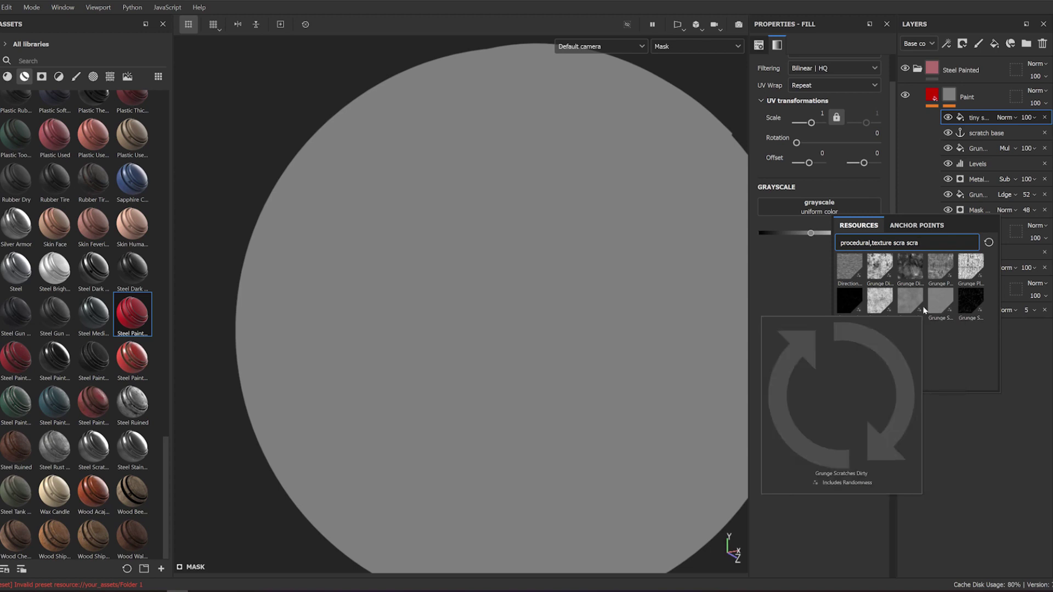
mouse_move(850, 301)
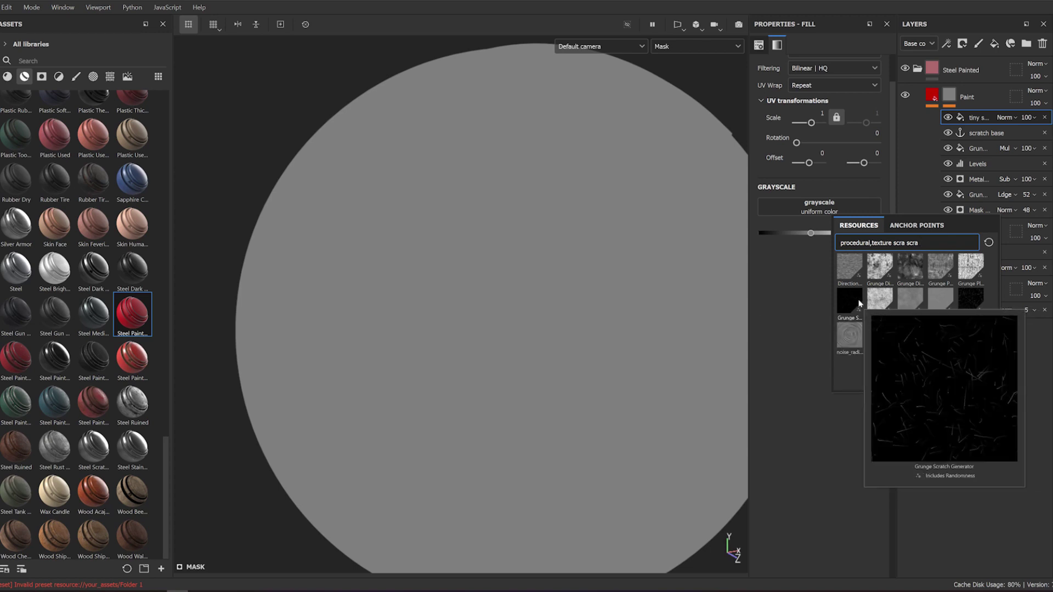
click(965, 299)
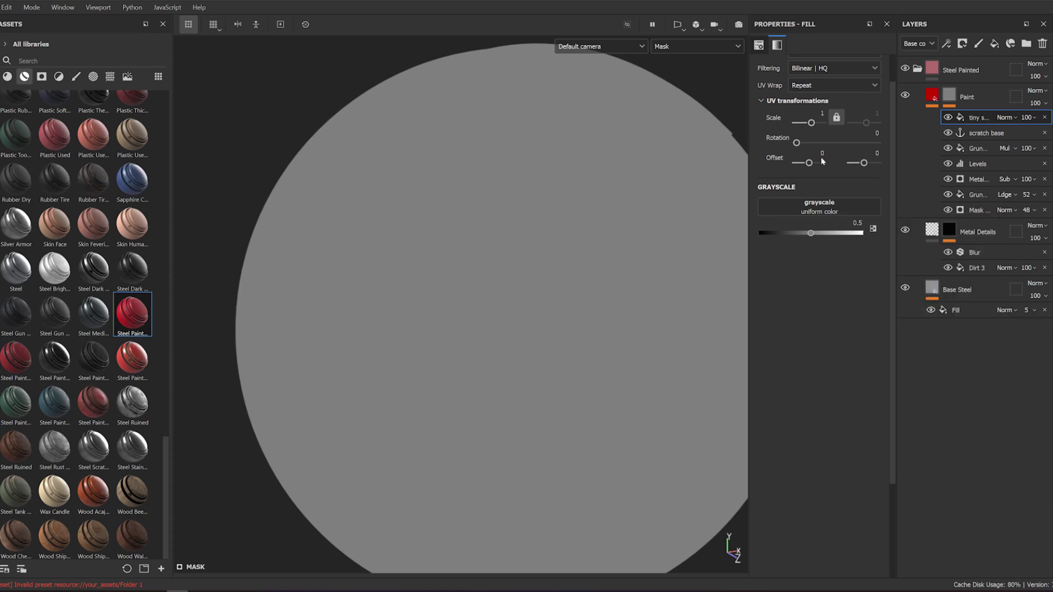
Set the scratches fill Dust Intensity to 0 and Scale to 5.
scroll(820, 324, down, 3)
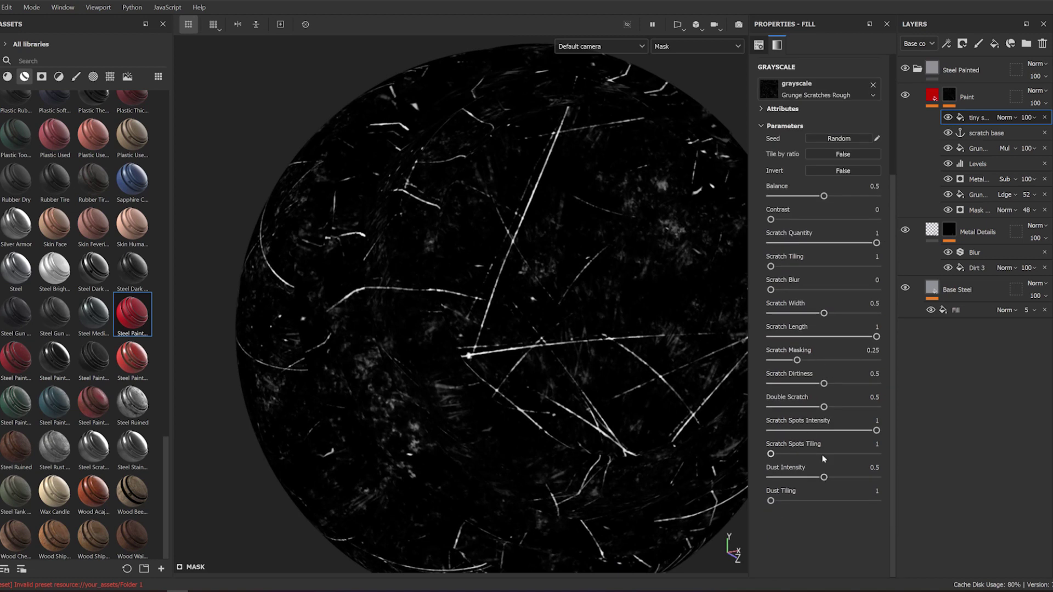
scroll(803, 264, up, 5)
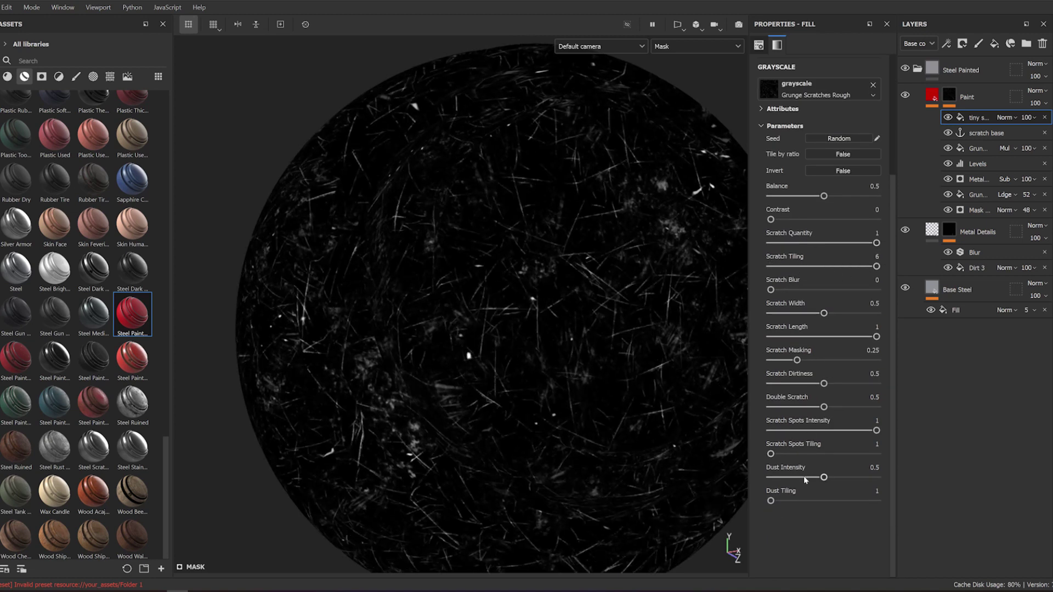
drag(810, 477, 761, 478)
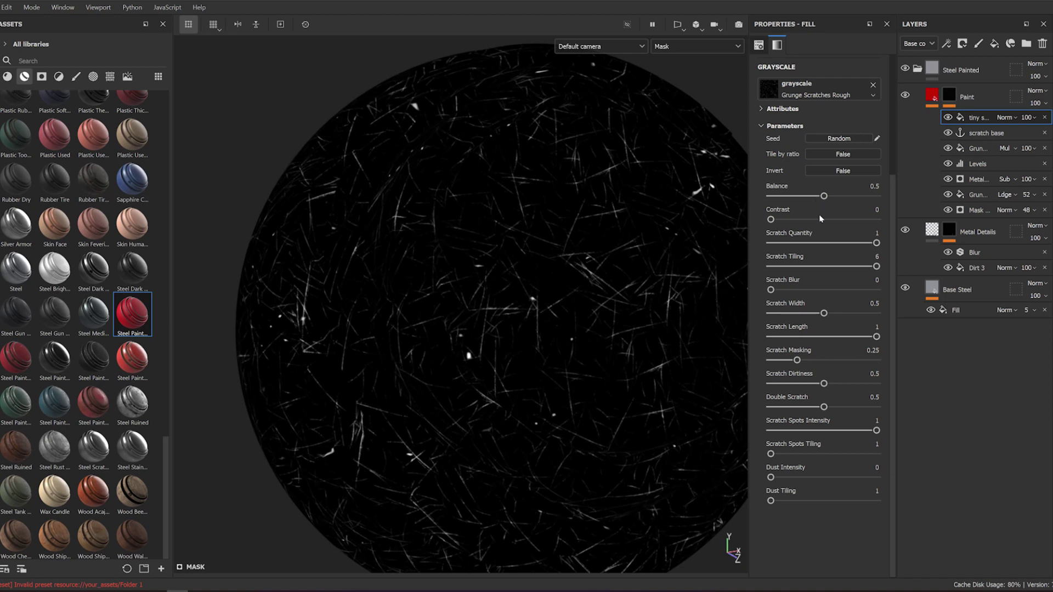
scroll(790, 188, up, 3)
text(5)
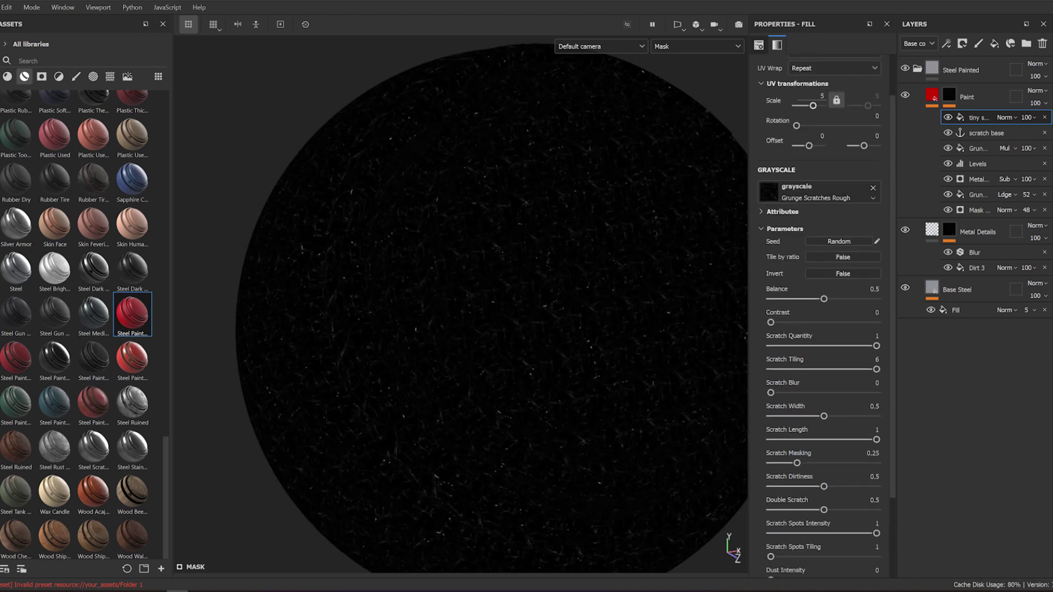
scroll(526, 325, up, 3)
Raise scratch contrast, set Scratch Spots Intensity 0.15 and Scratch Quantity about 0.29.
mouse_move(771, 322)
mouse_down()
mouse_move(828, 323)
mouse_move(864, 299)
mouse_up()
scroll(776, 477, down, 3)
drag(805, 431, 786, 431)
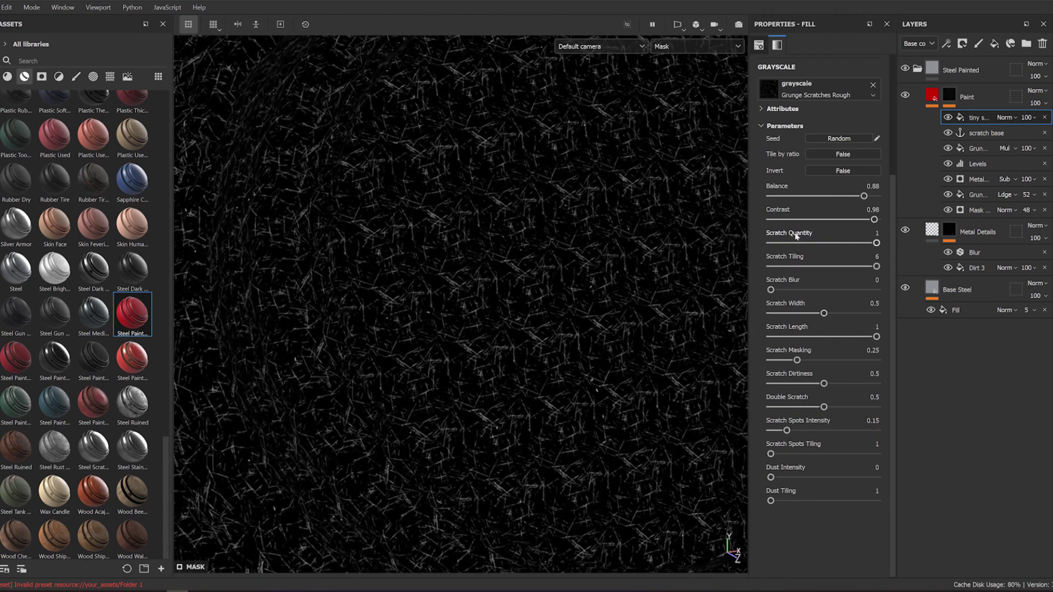
click(793, 266)
key(ctrl+z)
click(802, 243)
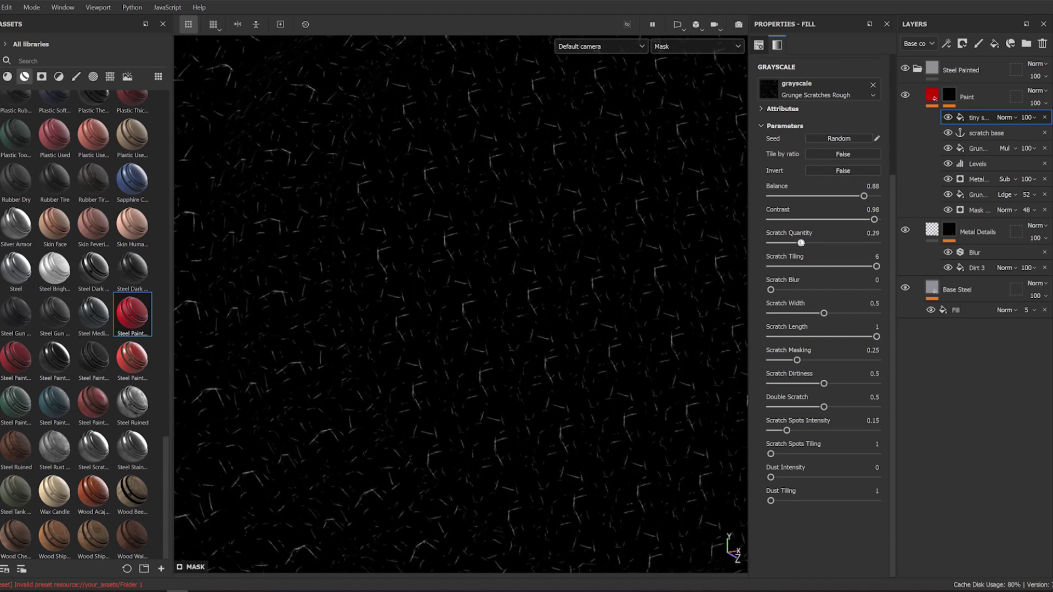
right_click(1001, 128)
Add a Warp filter with Intensity Divider 10, lower Source Blur, and higher intensity.
click(967, 319)
click(823, 65)
text(war)
click(817, 142)
click(832, 175)
click(834, 192)
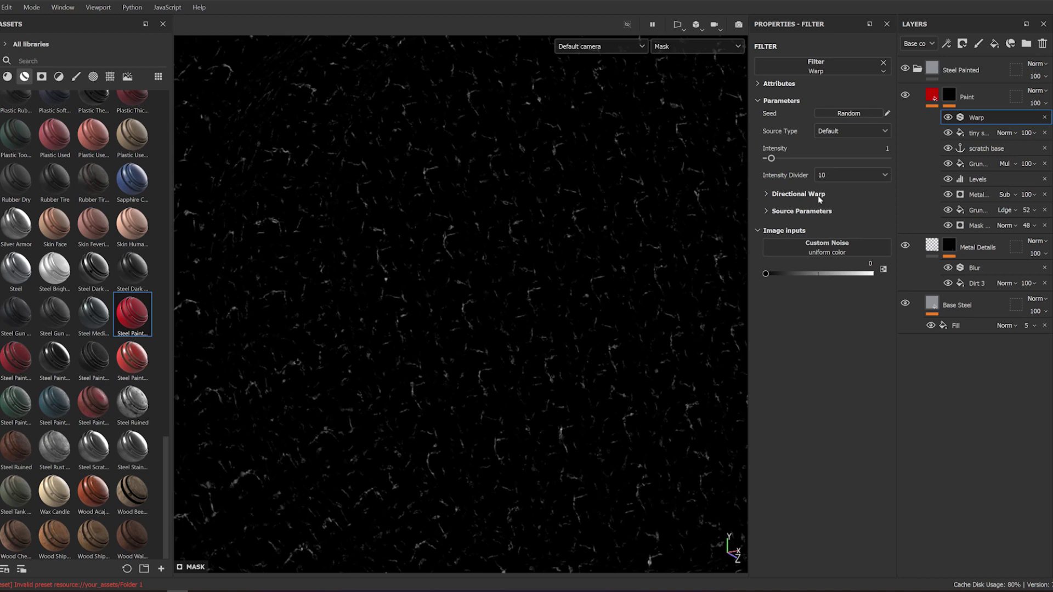
click(798, 194)
click(801, 266)
drag(808, 288, 786, 288)
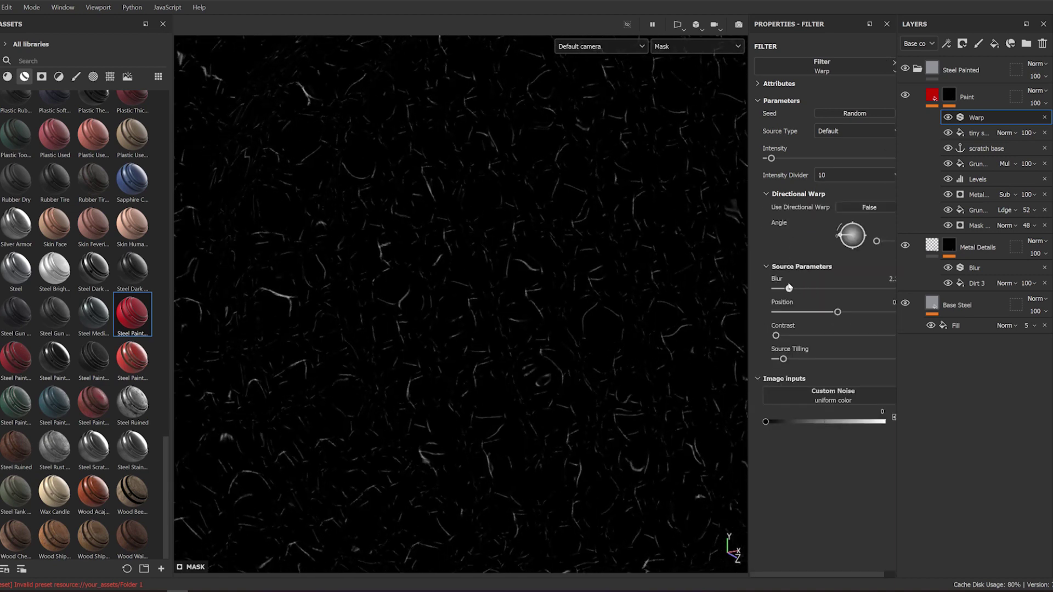
drag(771, 158, 773, 159)
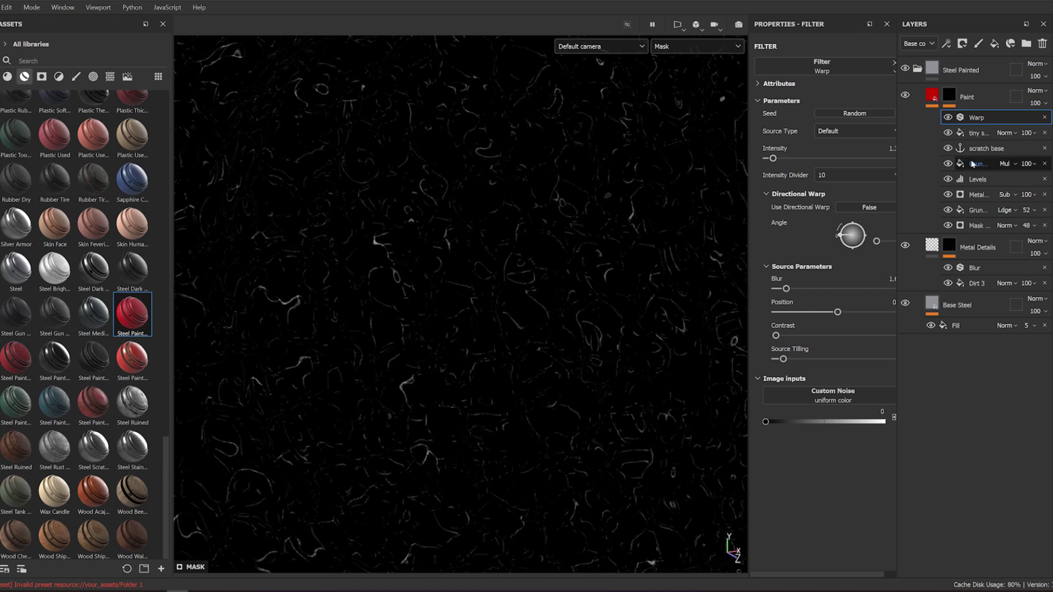
Lower the fine scratches fill Balance to about 0.9.
click(977, 133)
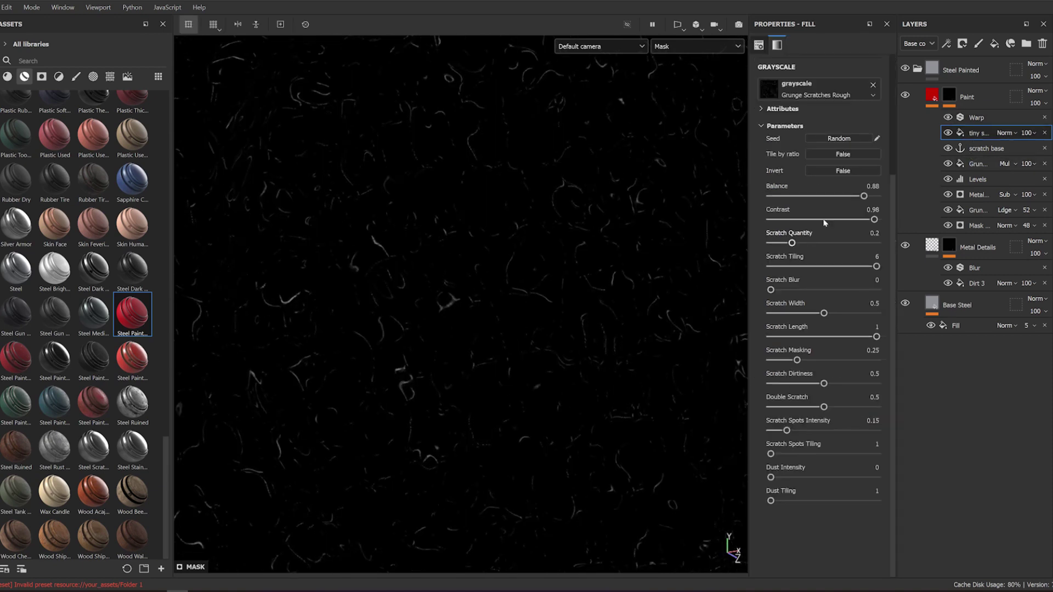
drag(874, 198, 867, 204)
click(974, 115)
right_click(975, 116)
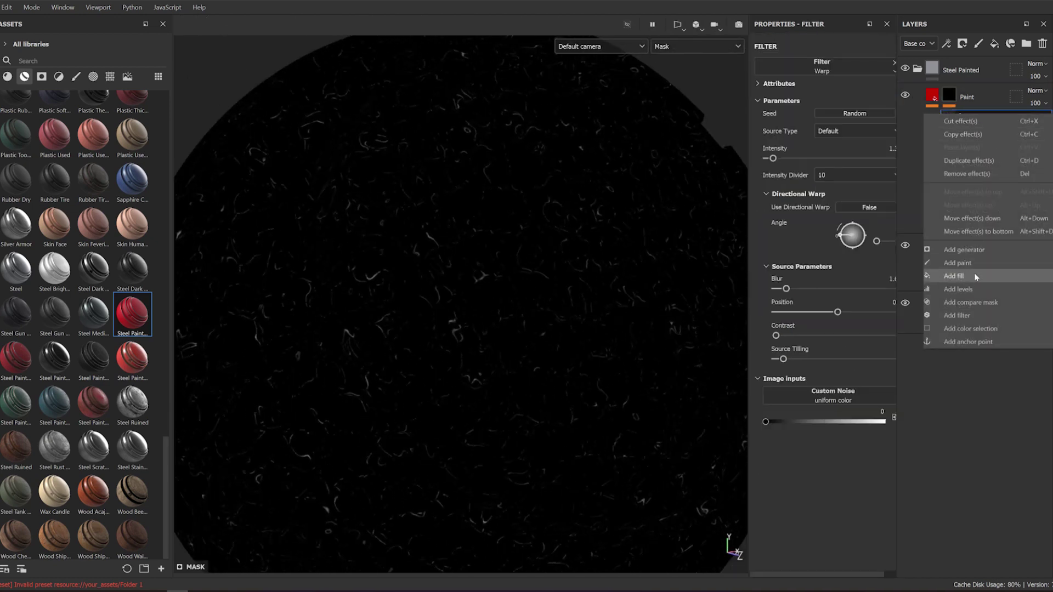
Add Levels above Warp and a fill using the scratch base anchor set to Multiply.
click(975, 290)
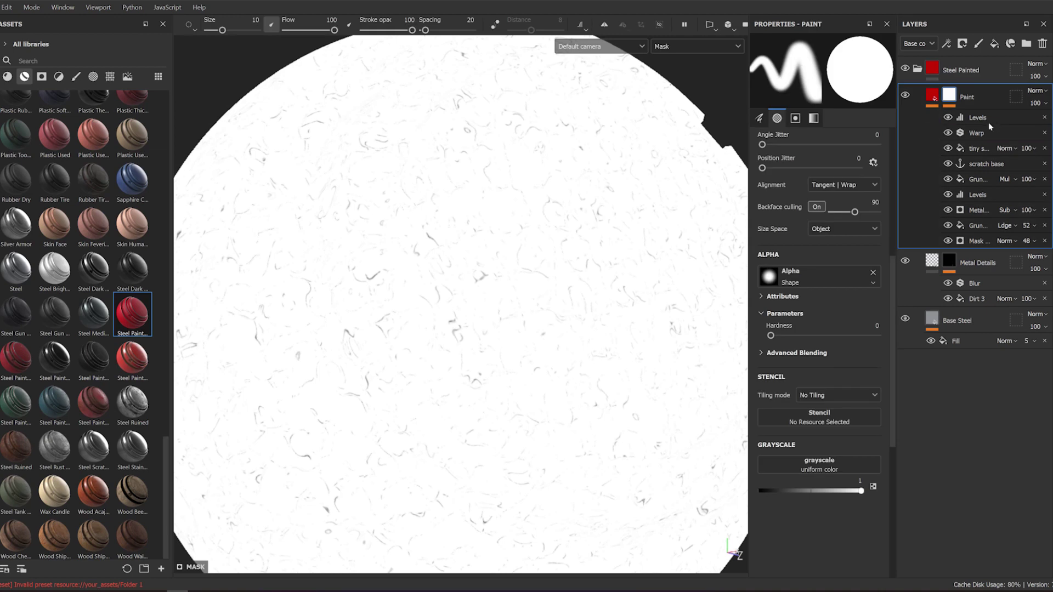
click(981, 120)
right_click(981, 120)
click(1007, 291)
click(819, 87)
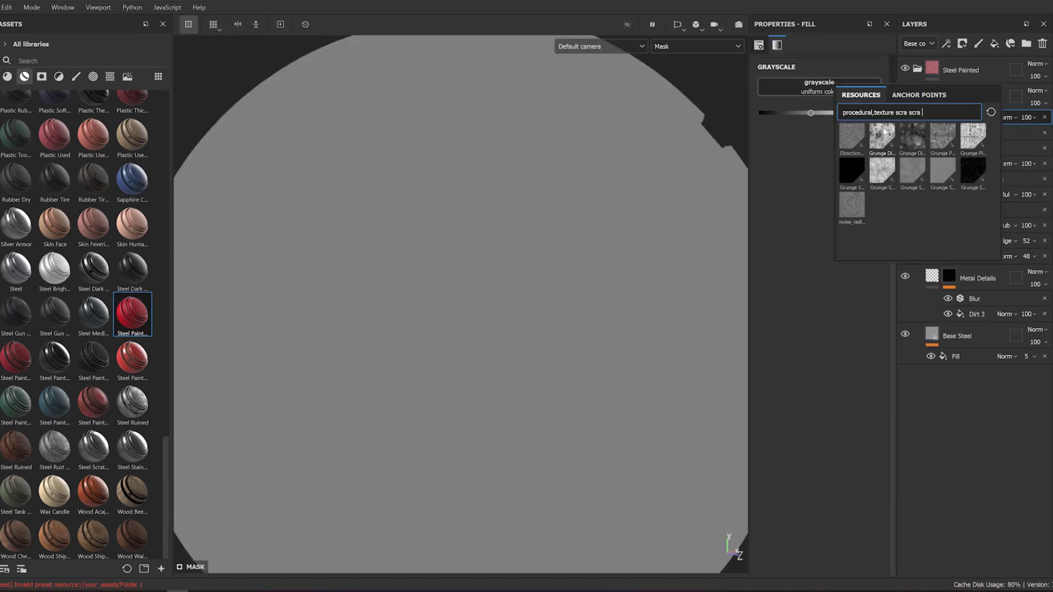
click(872, 110)
click(1007, 117)
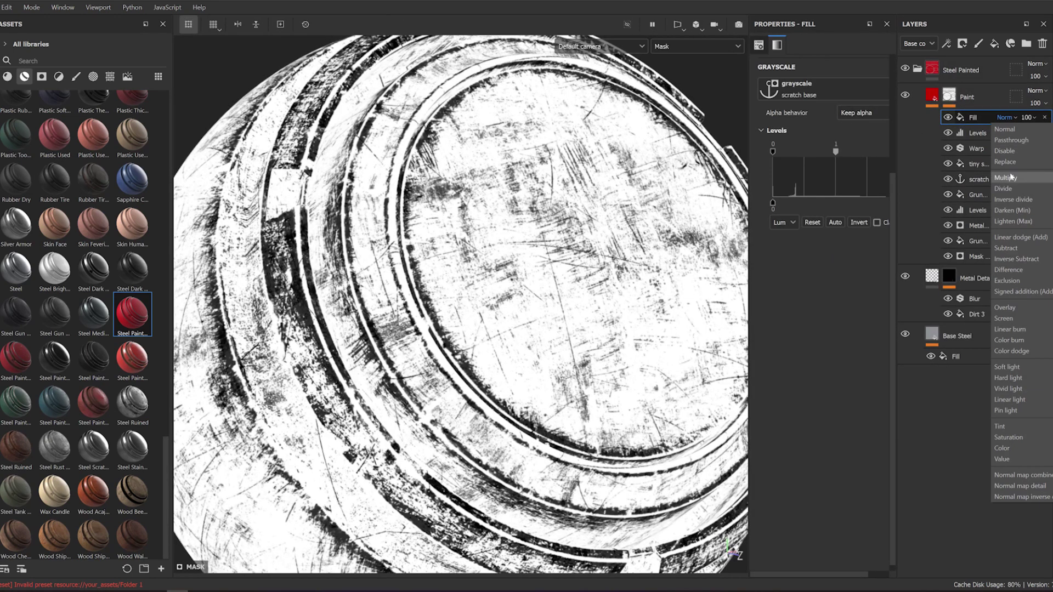
click(1006, 177)
Pull the Levels white point down to about 0.22, then compare toggling the scratch fills.
click(978, 133)
drag(887, 69, 772, 71)
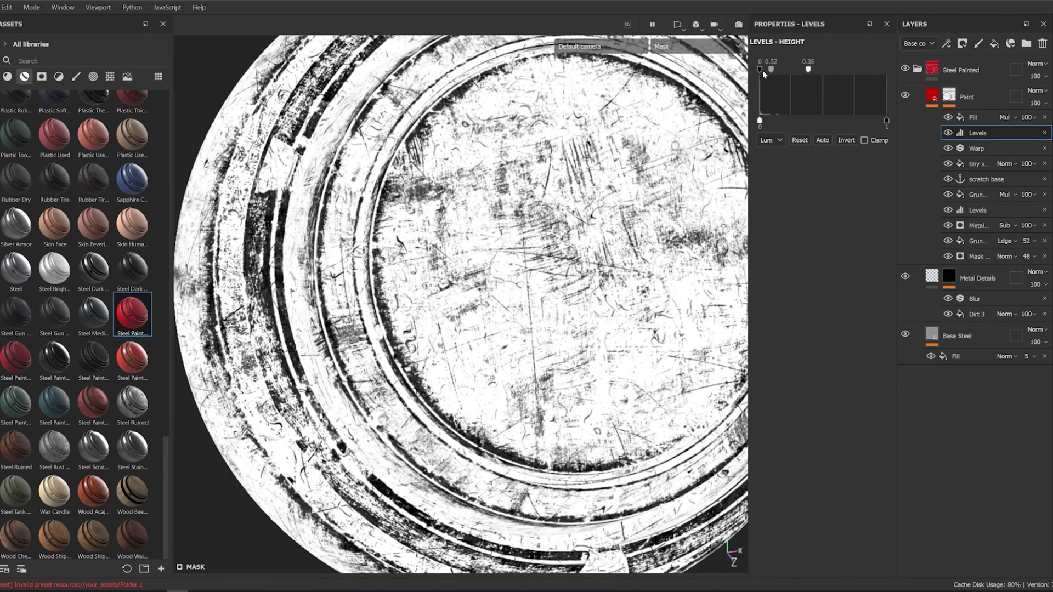
drag(808, 70, 789, 71)
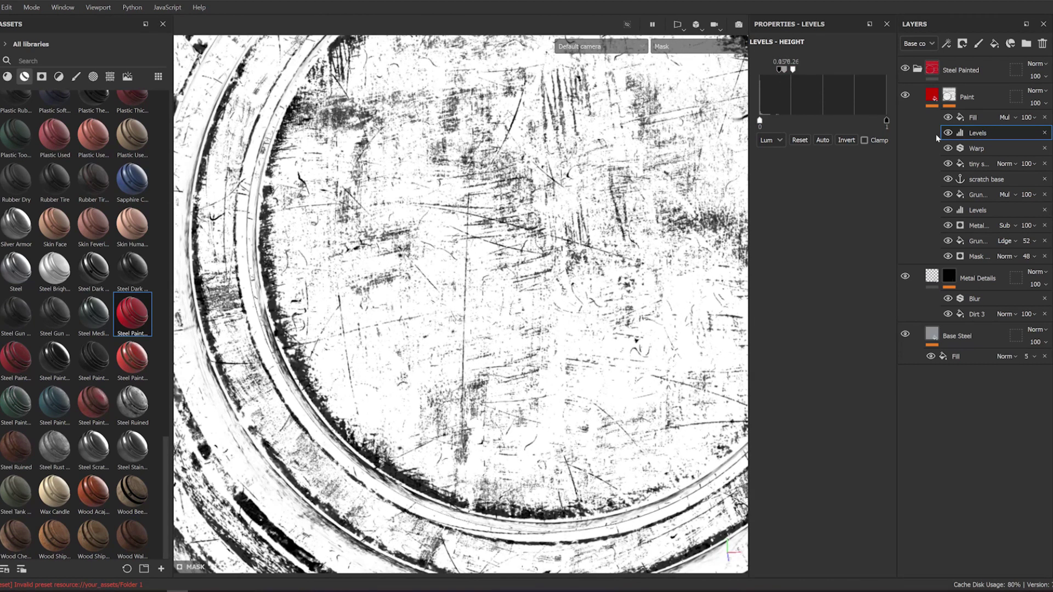
click(948, 117)
click(949, 163)
Add a Sharpen filter to the Paint mask with intensity 0.48.
right_click(950, 124)
click(971, 181)
click(823, 66)
text(war sh)
key(BackSpace)
key(BackSpace)
key(BackSpace)
text(shaer)
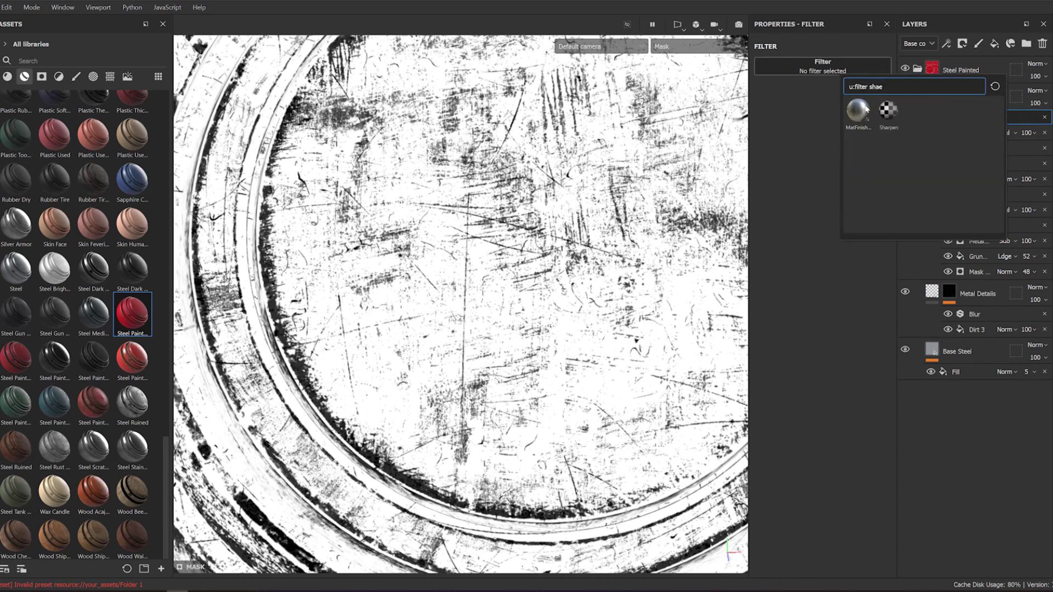
click(888, 125)
drag(776, 124, 782, 126)
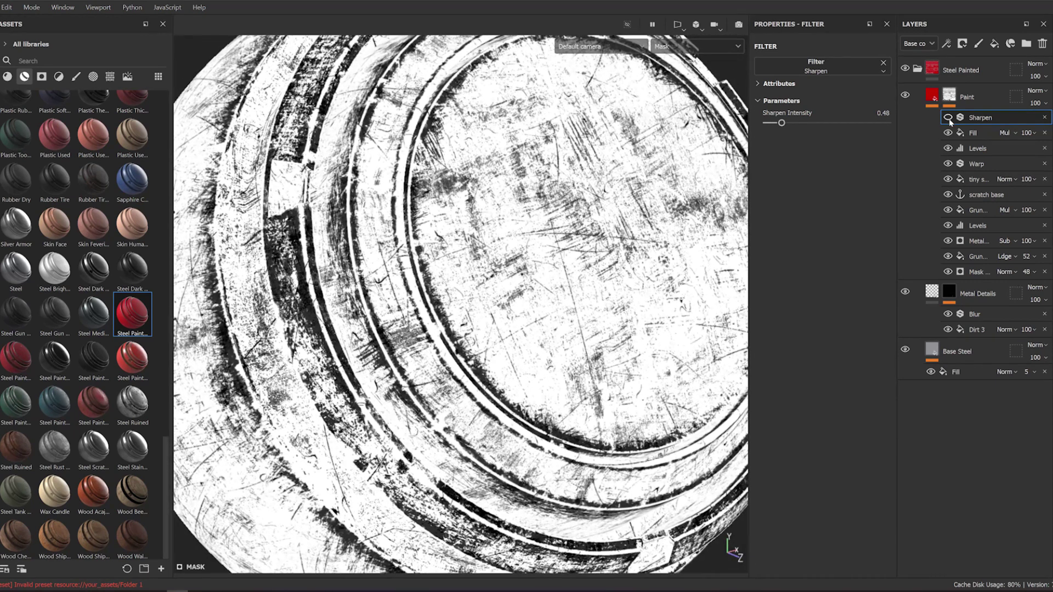
Set the fine scratches fill Balance to 0.91 and preview the full red material.
click(965, 133)
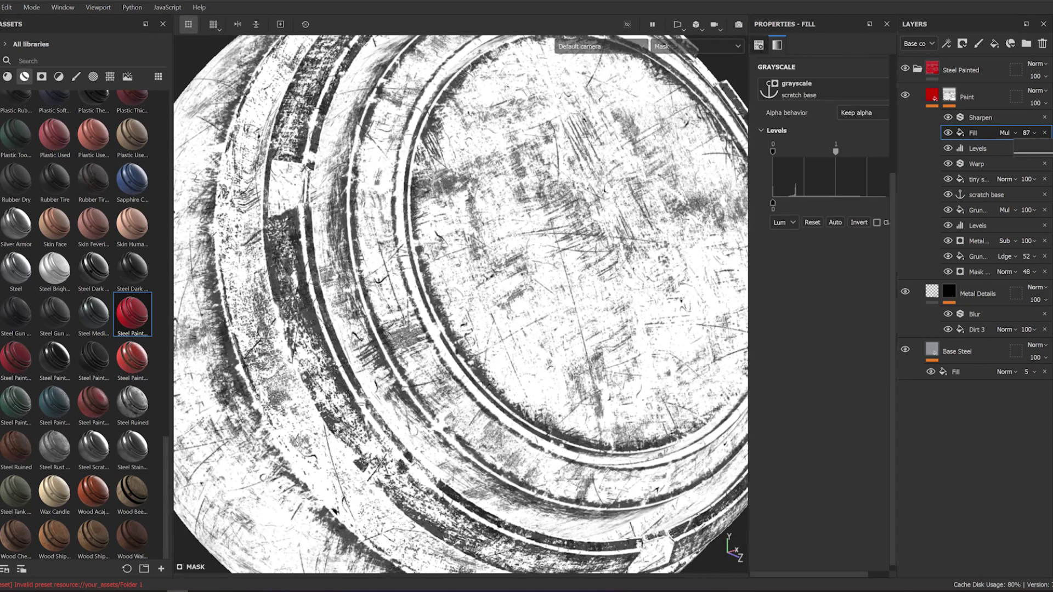
click(975, 152)
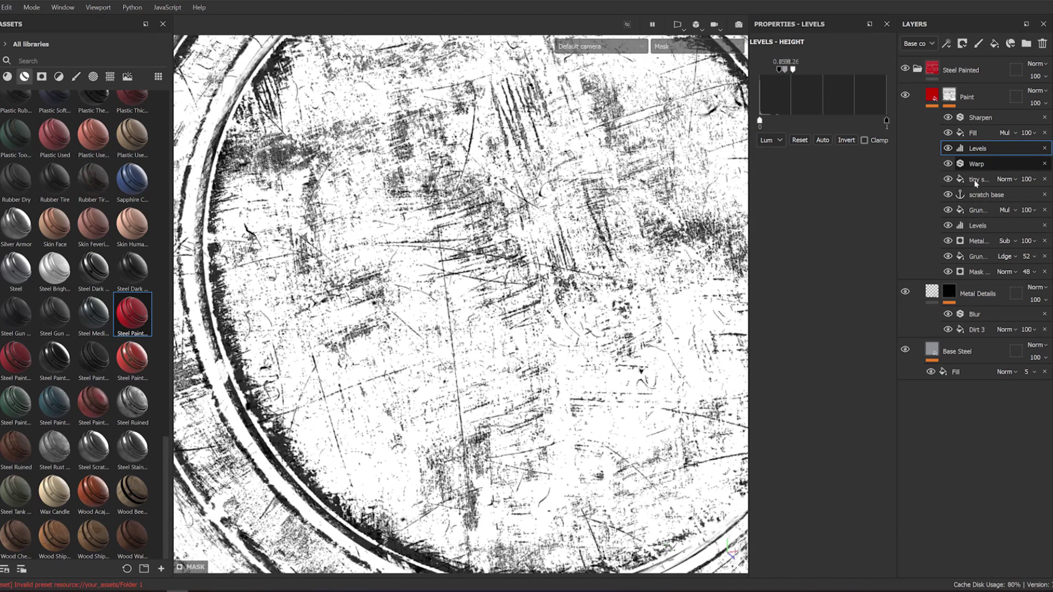
click(979, 179)
mouse_move(876, 204)
mouse_down()
mouse_move(869, 224)
mouse_move(874, 205)
mouse_up()
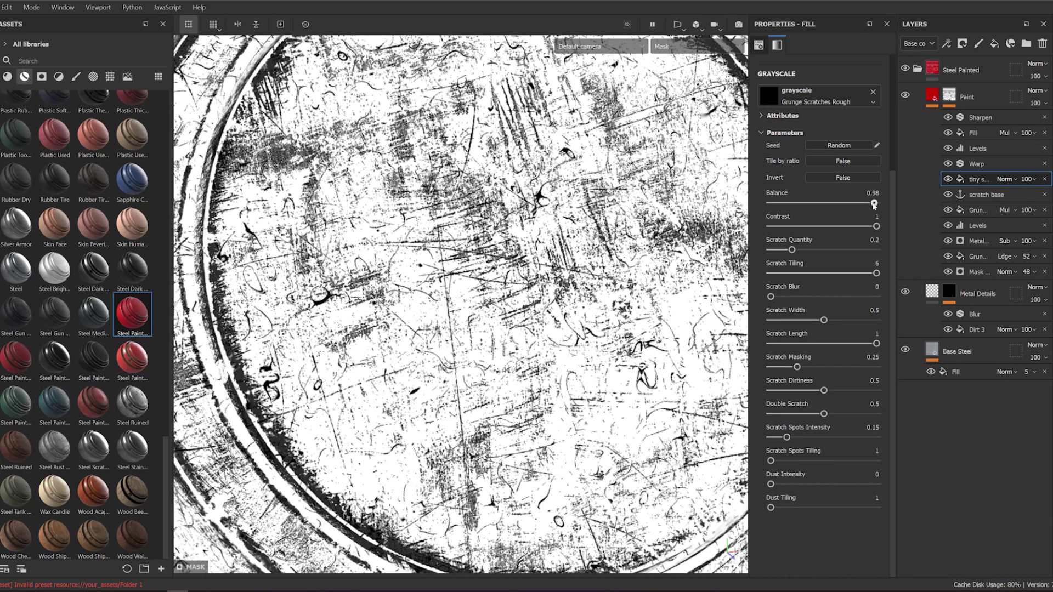
scroll(460, 304, down, 3)
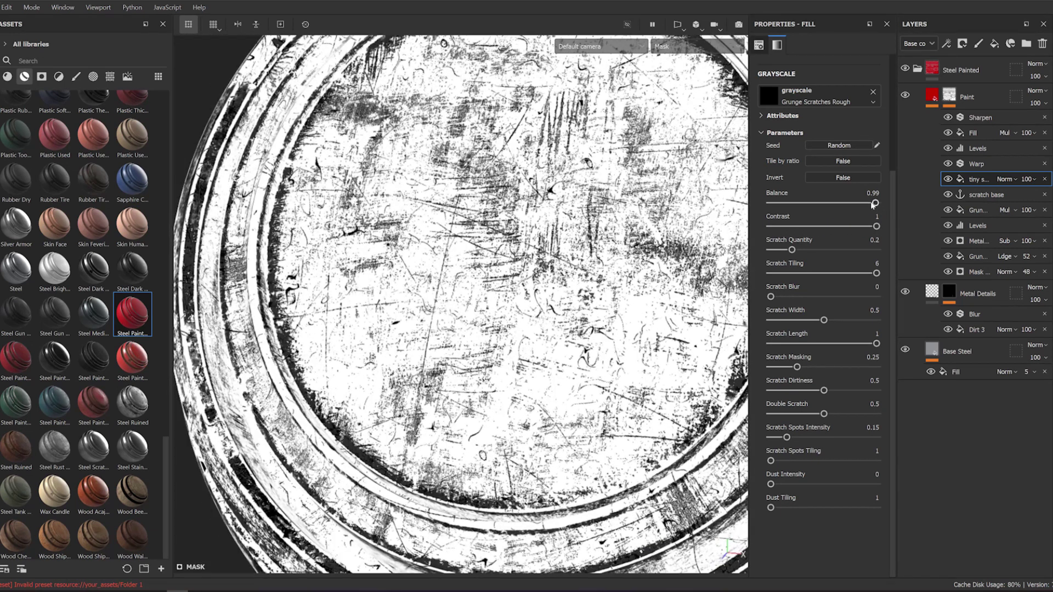
drag(875, 204, 868, 204)
key(m)
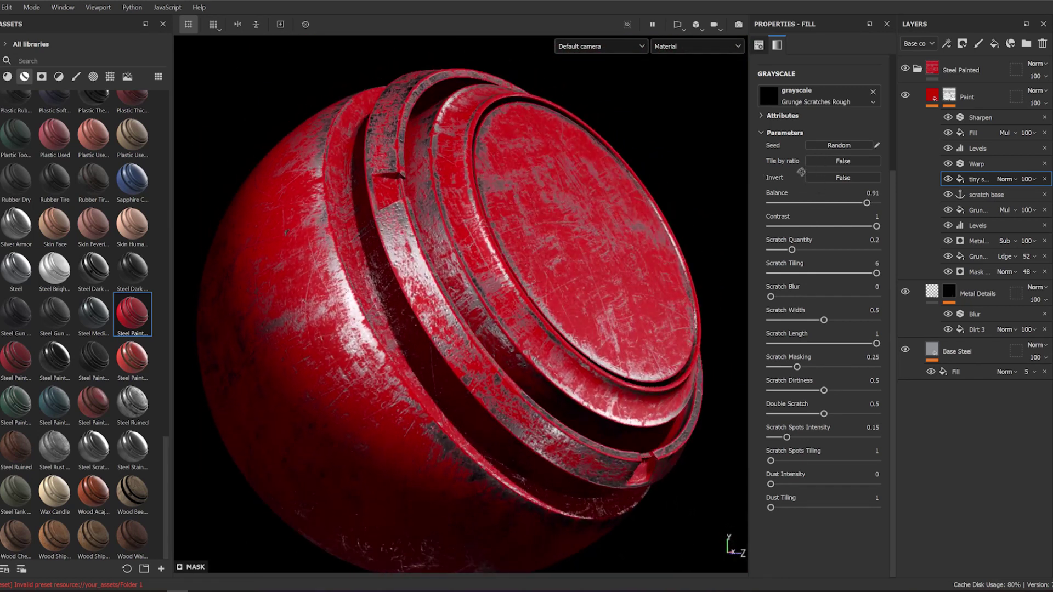
Save the Paint layer's mask stack as a new smart mask, new_mask.
alt+click(950, 94)
right_click(955, 96)
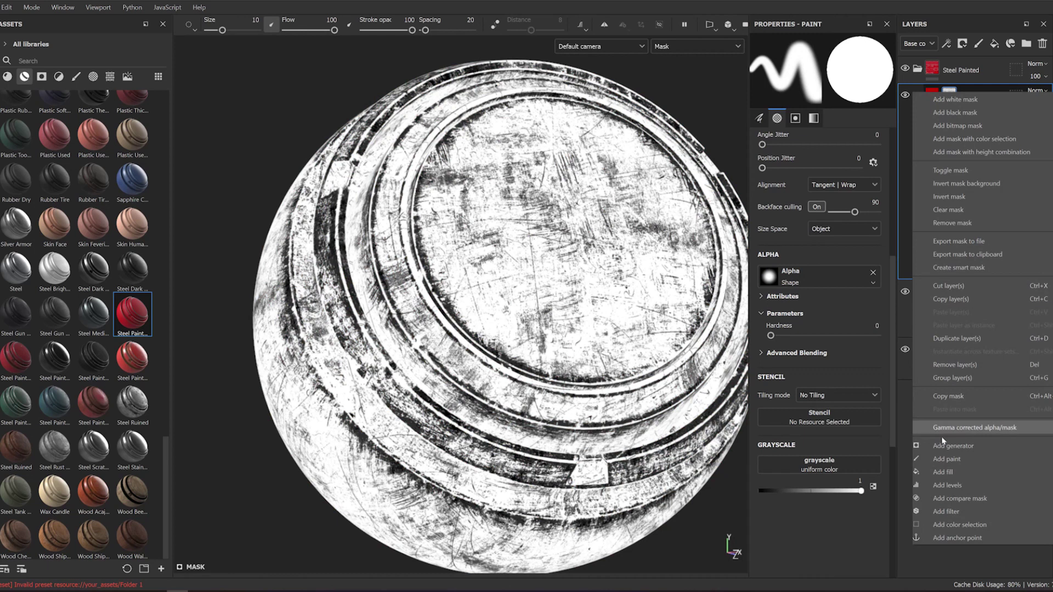
click(959, 267)
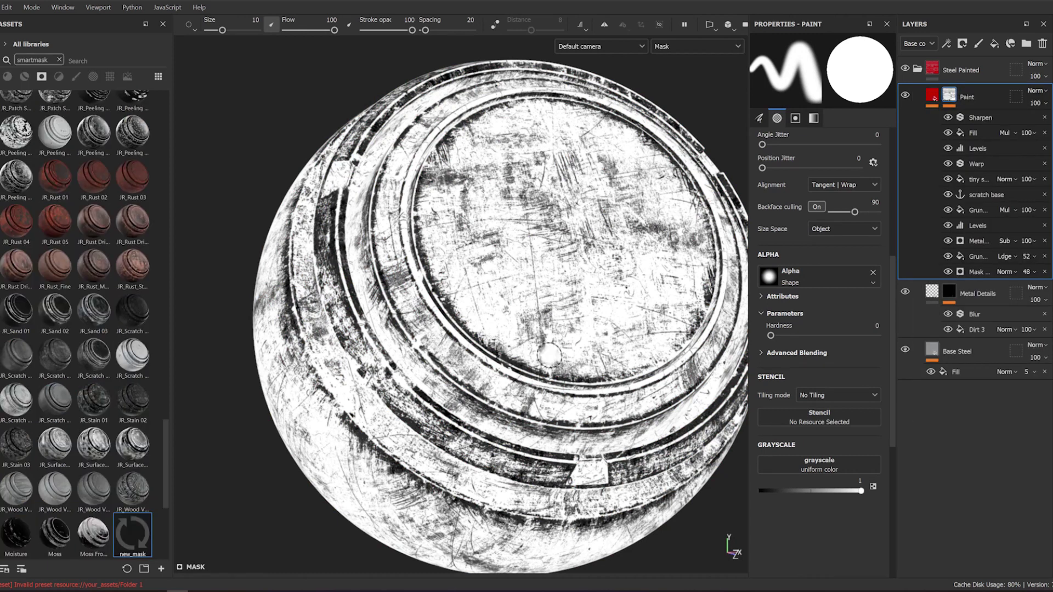